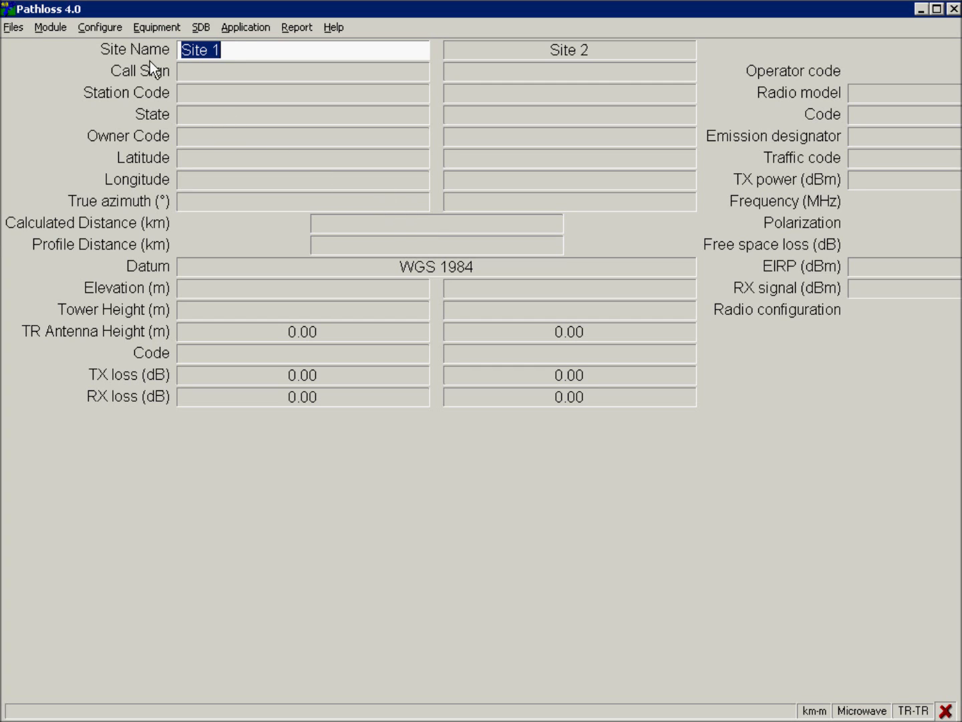
Check the terrain database settings and close them without changes
left_click(100, 26)
left_click(128, 101)
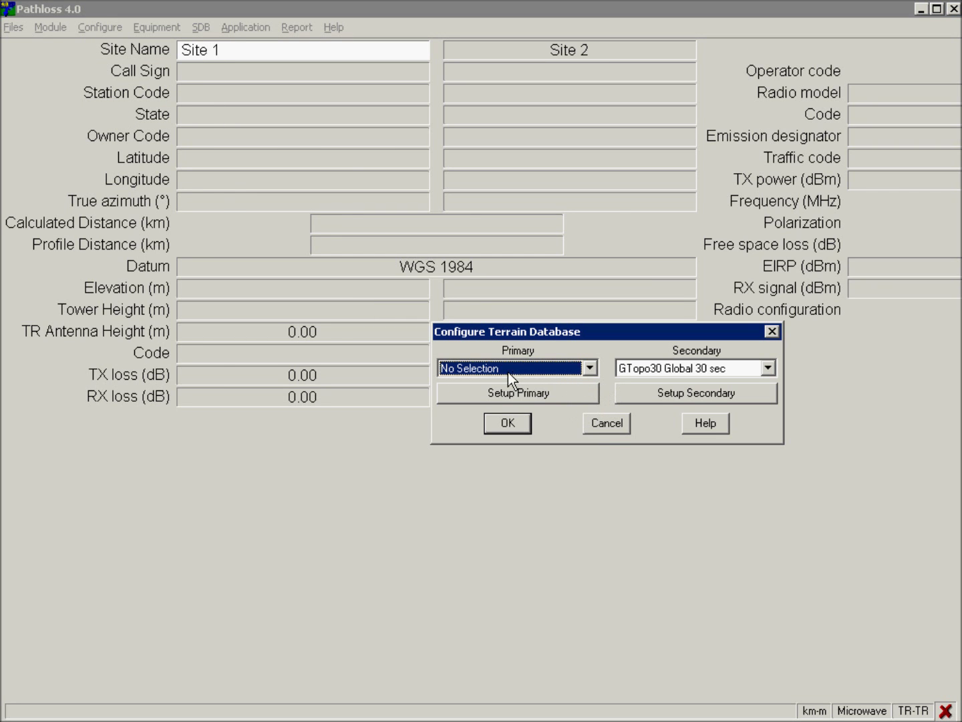
left_click(602, 423)
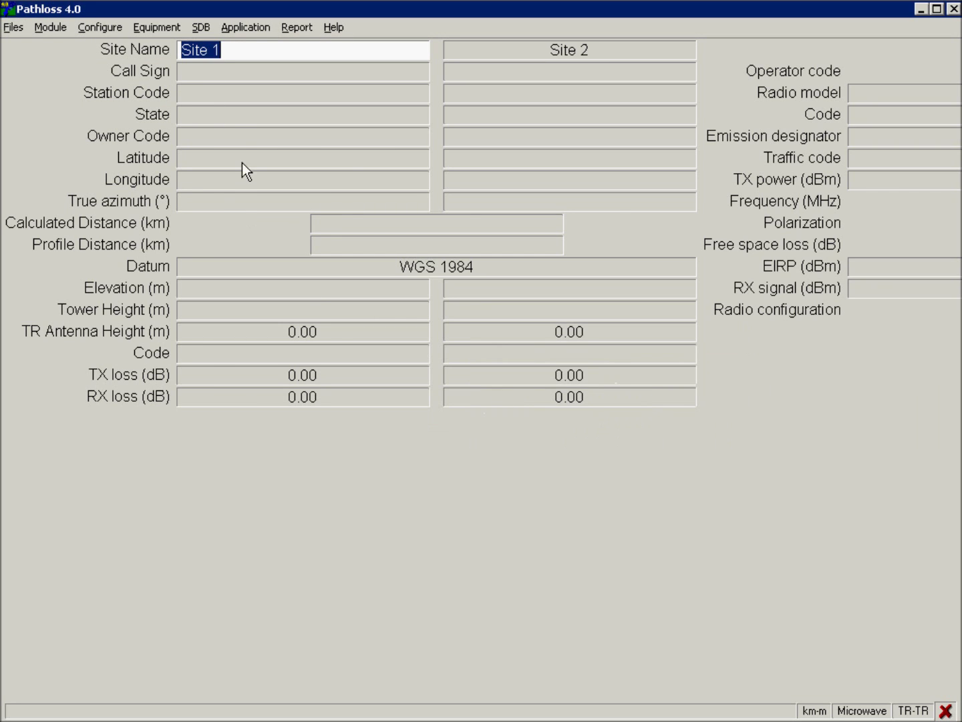
Enter Site 1 at 36 03 N, 111 48 W and Site 2 at 36 00 N, 112 03 W
left_click(207, 135)
left_click(192, 159)
type("36 03")
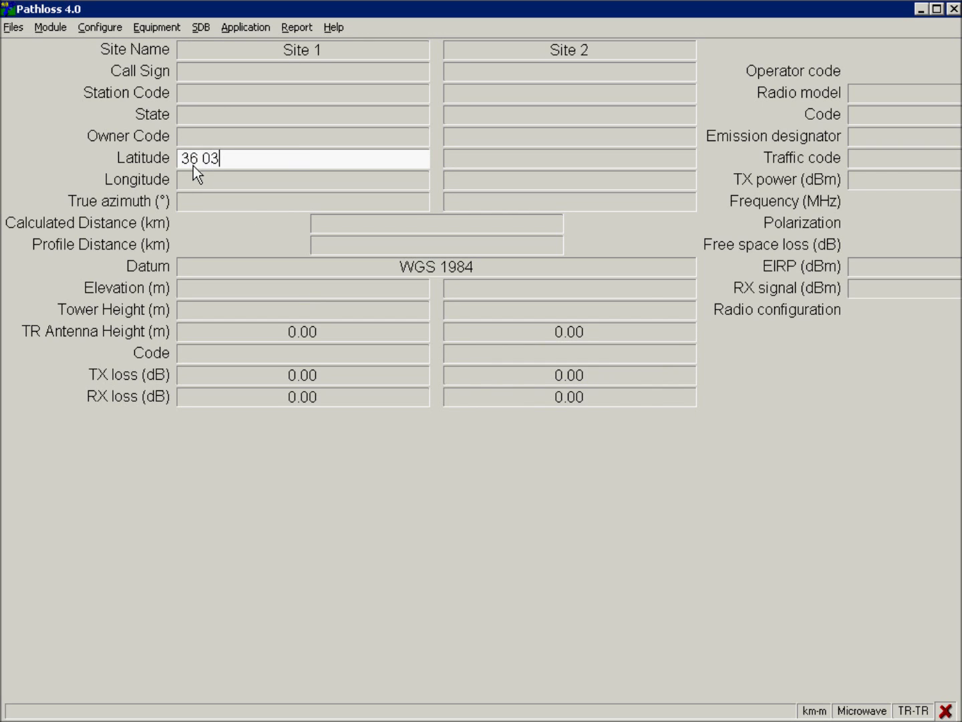
key("Tab")
type("36")
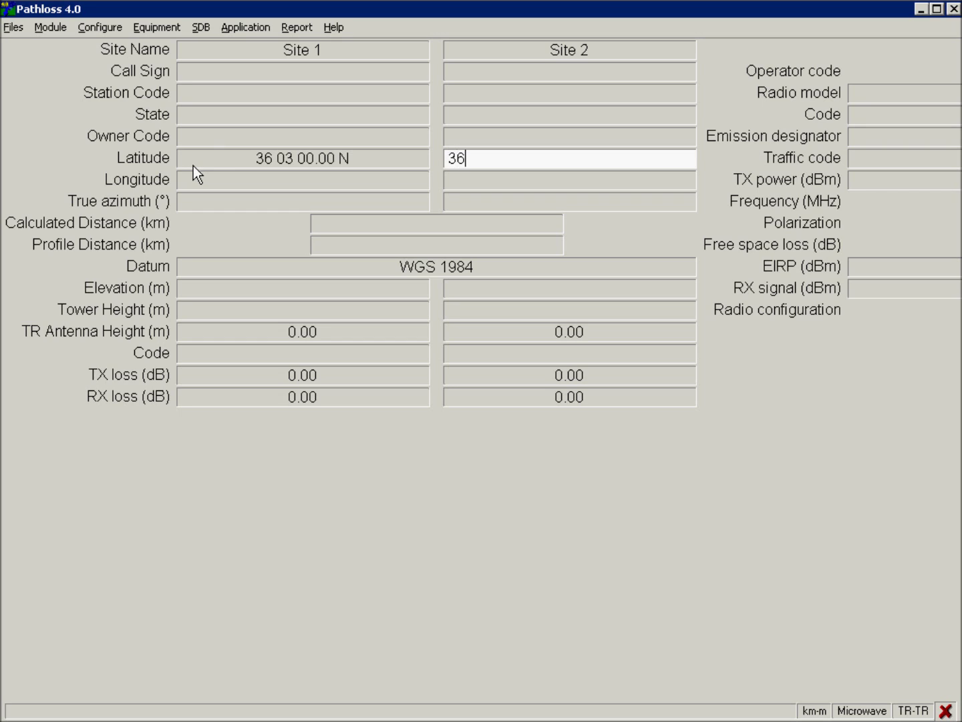
key("Tab")
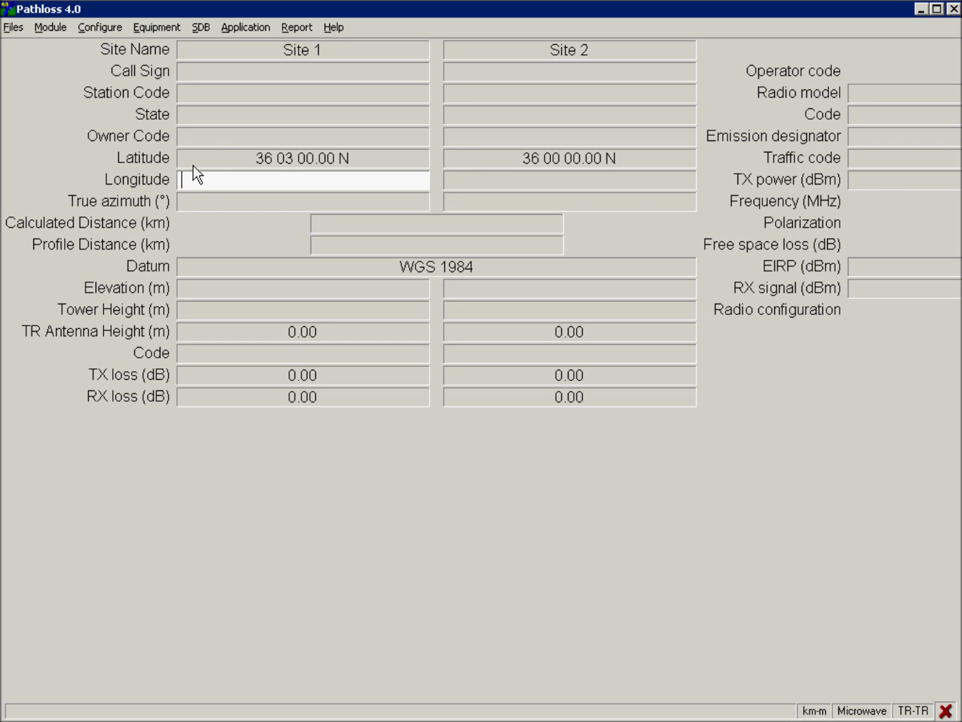
type("148")
key("Tab")
type("112 03")
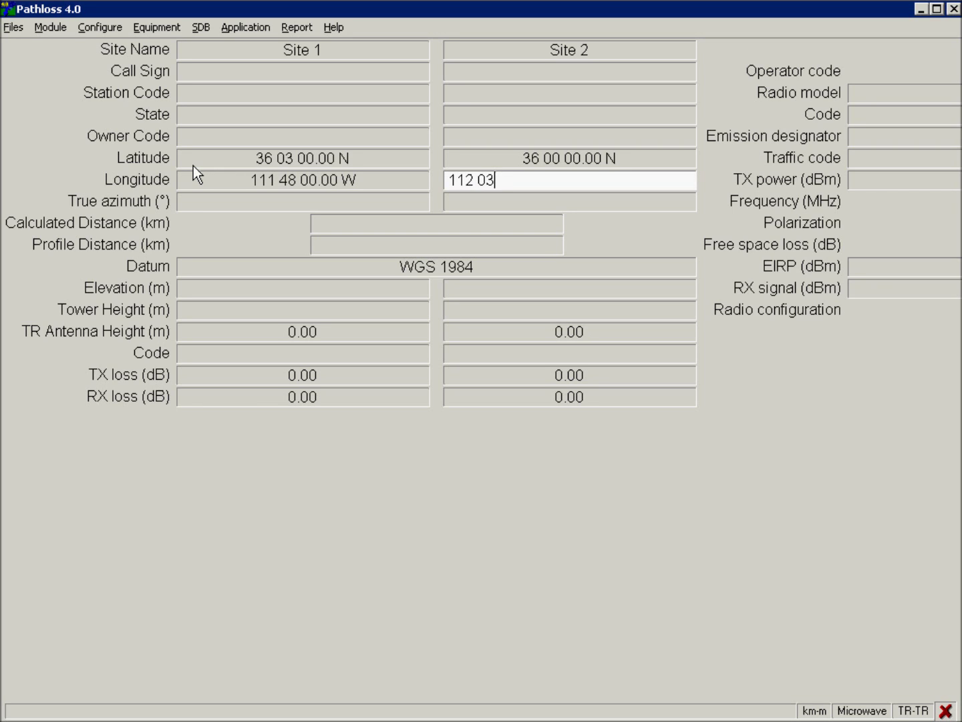
key("Tab")
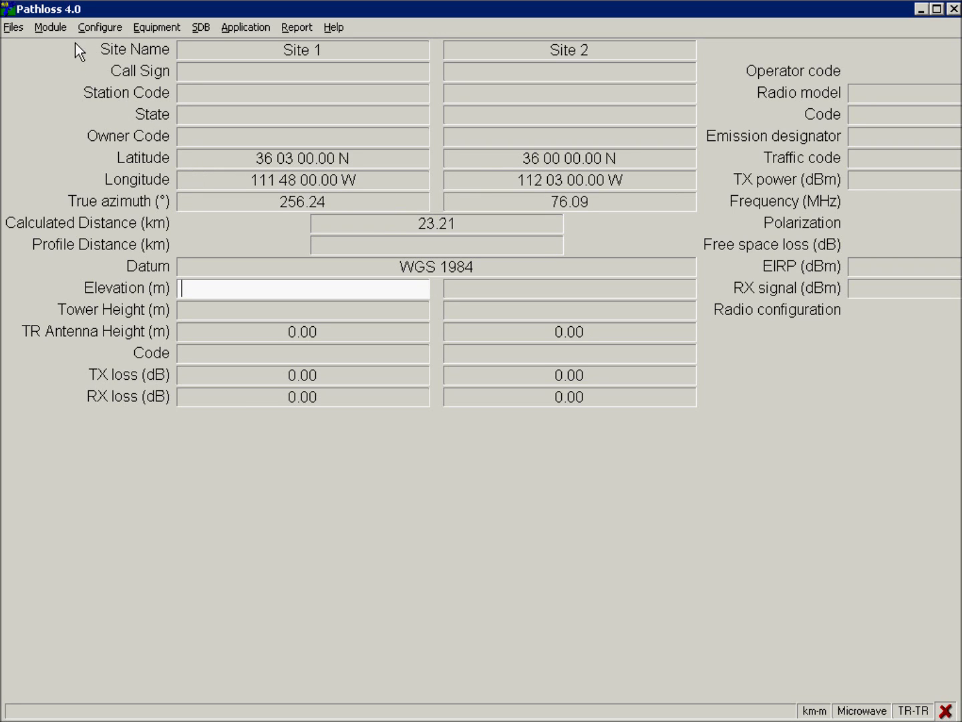
left_click(51, 27)
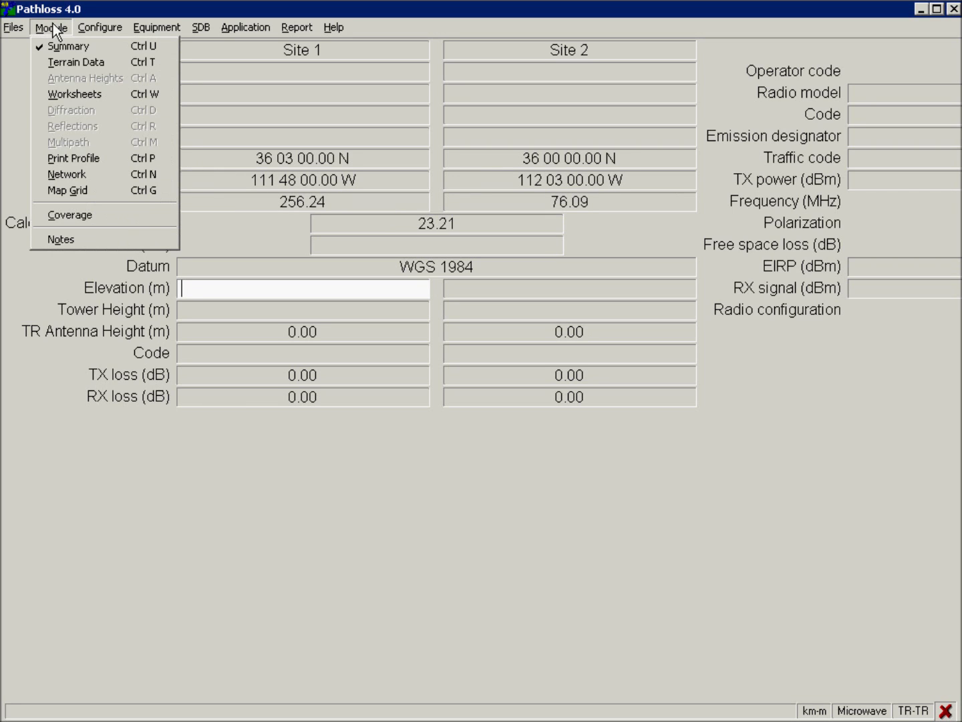
Generate the 23.21 km profile in Terrain Data, giving site elevations 2004.25 m and 2192.25 m
left_click(75, 62)
left_click(224, 27)
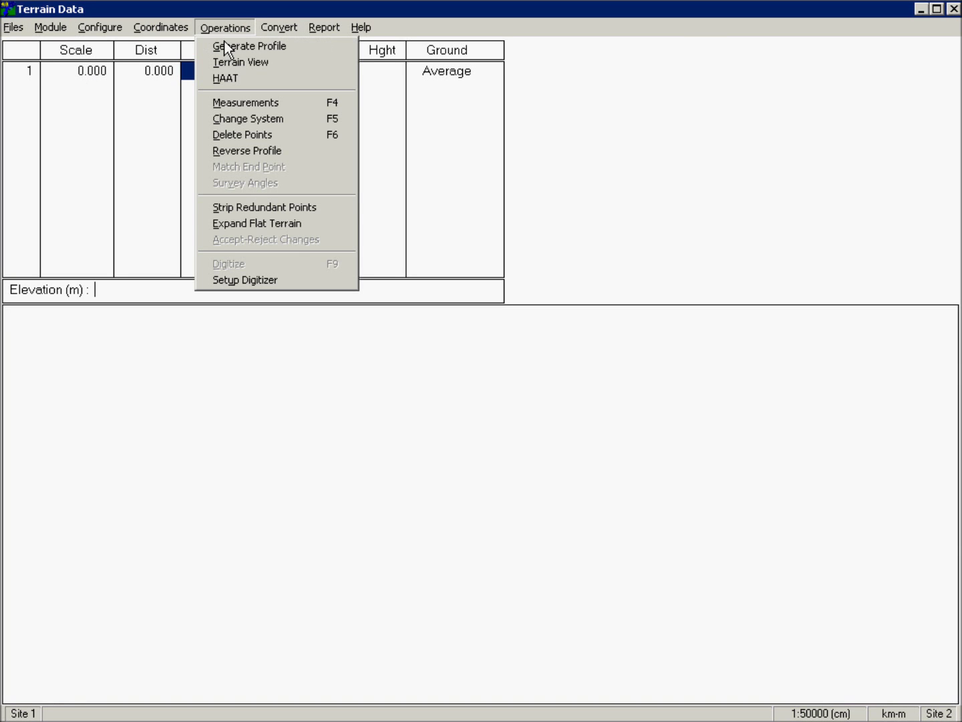
left_click(224, 45)
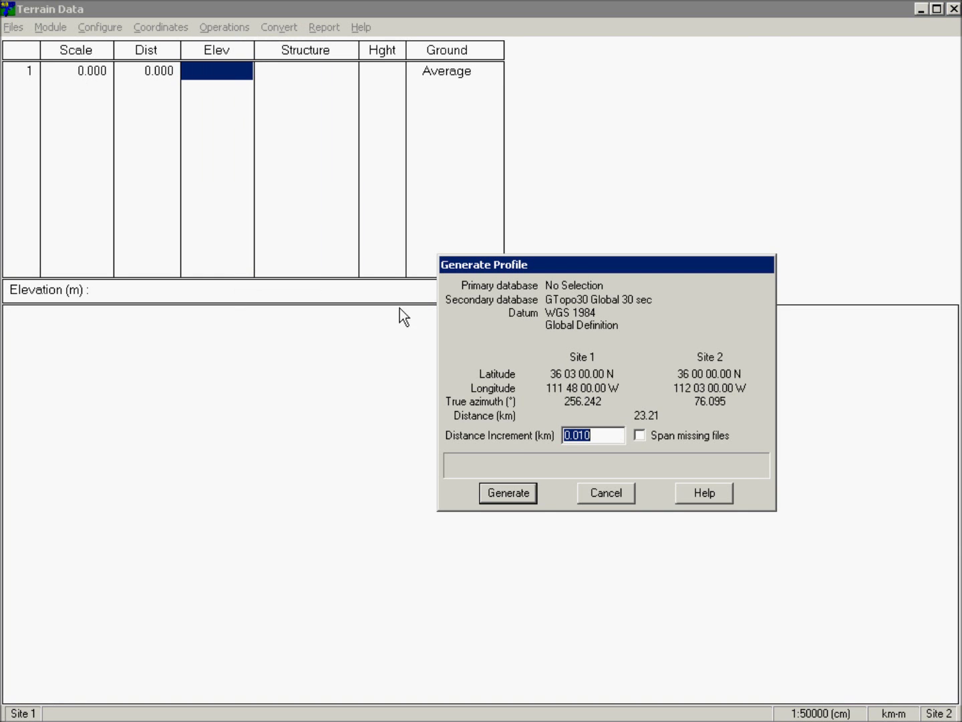
left_click(509, 493)
left_click(679, 467)
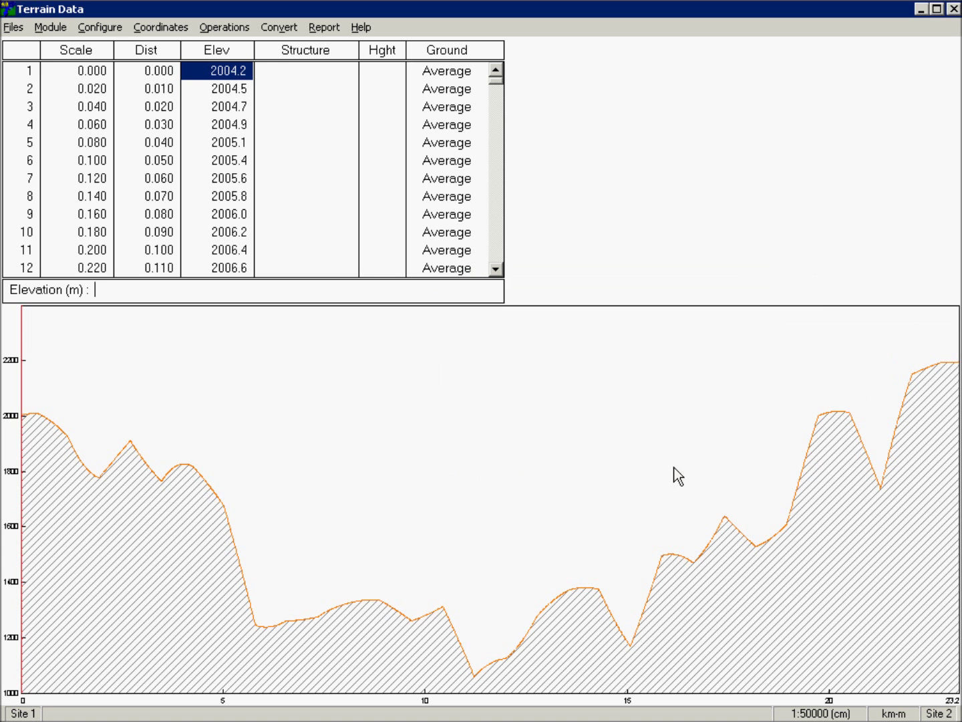
left_click(50, 27)
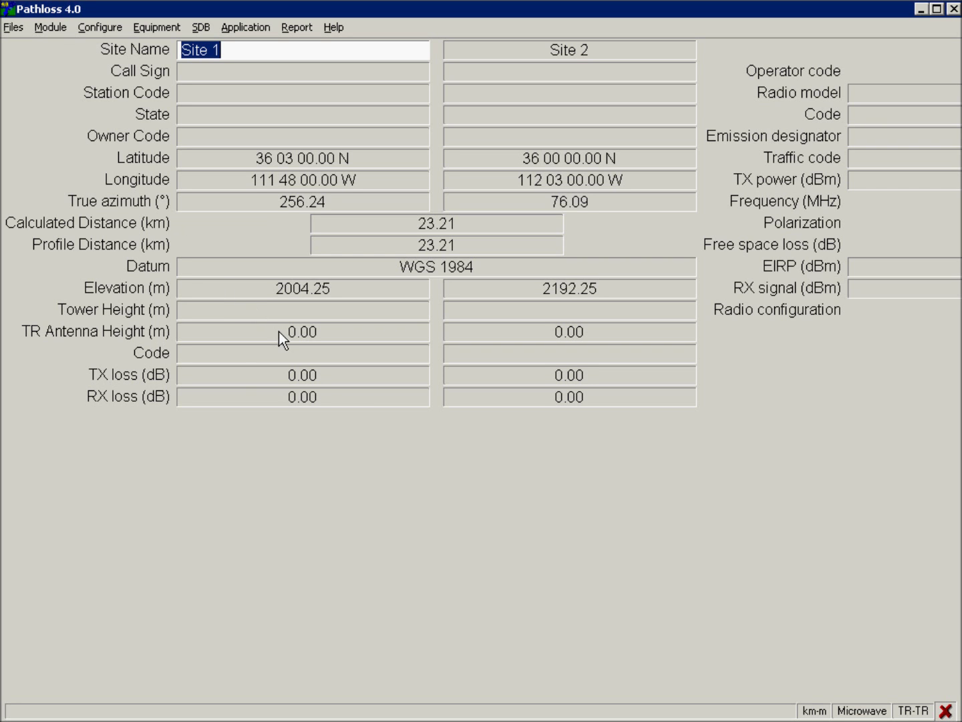
Set TR antenna heights to 11 m and 6 m, then show the Print Profile graph
left_click(279, 331)
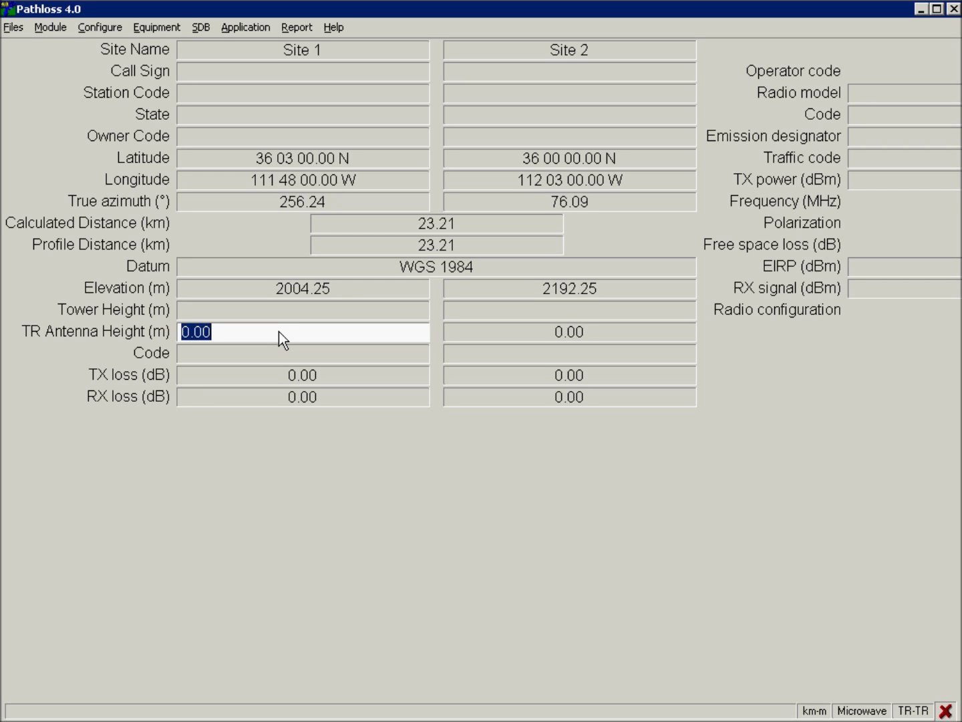
type("11")
key("Tab")
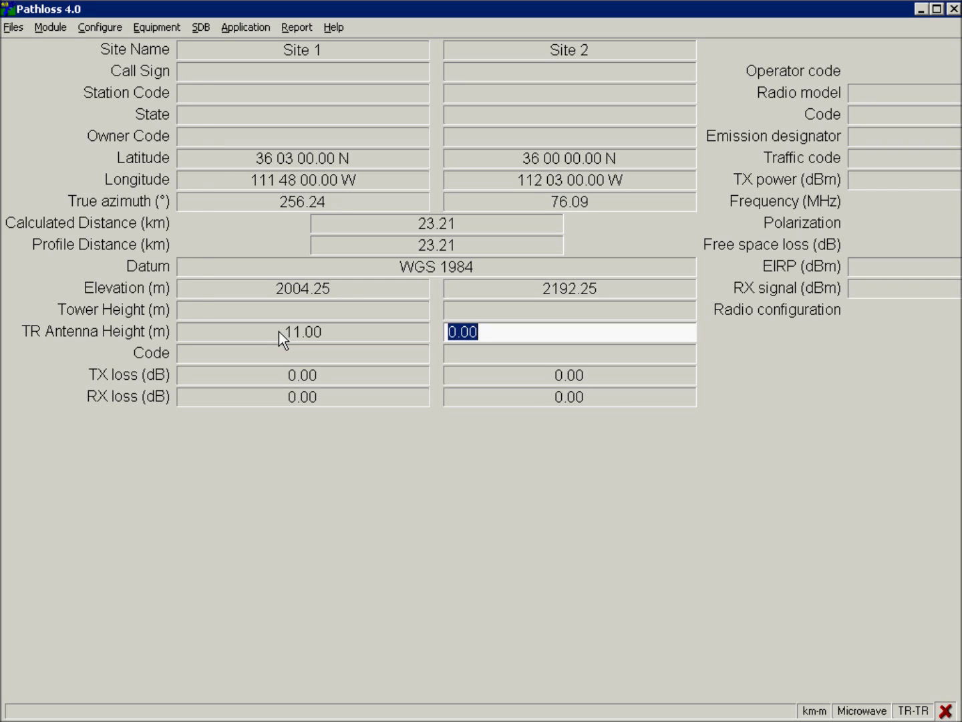
type("6")
key("Tab")
left_click(51, 28)
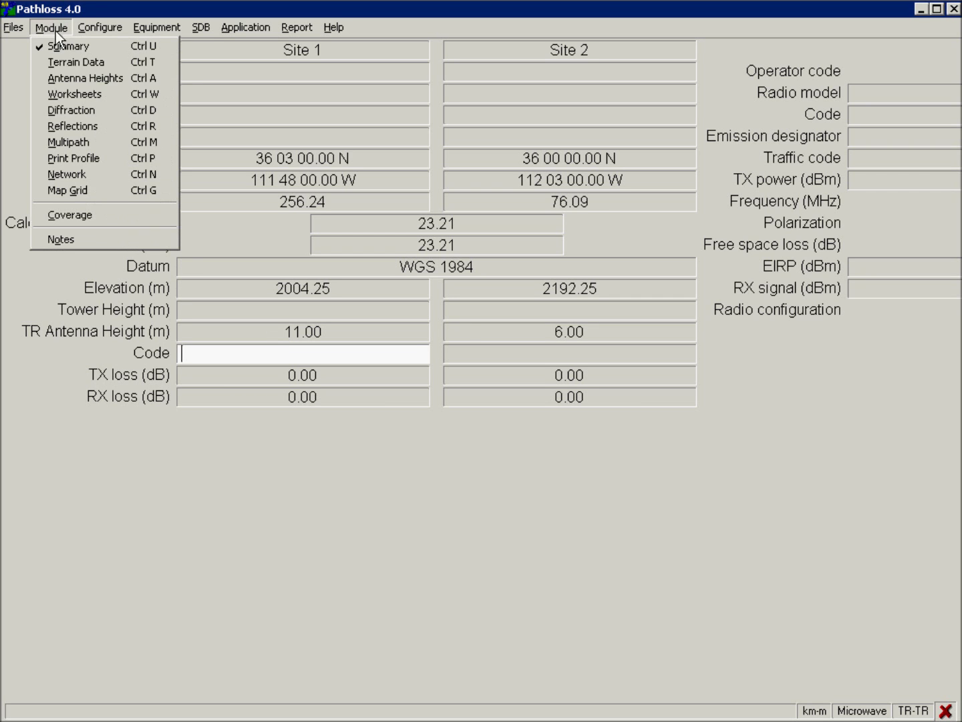
left_click(73, 158)
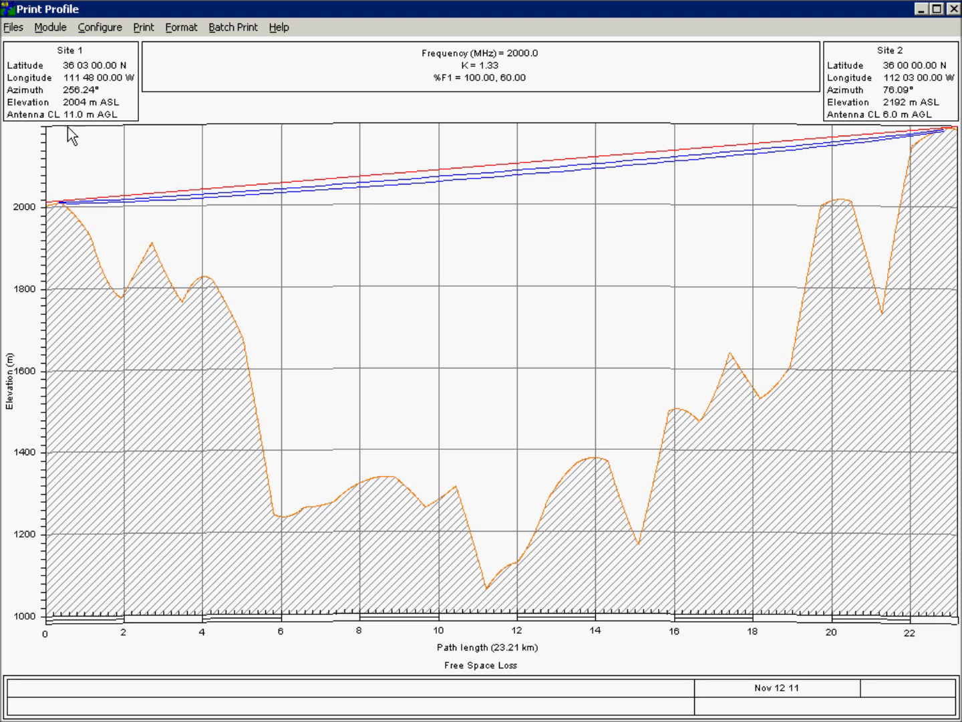
left_click(50, 27)
mouse_move(100, 27)
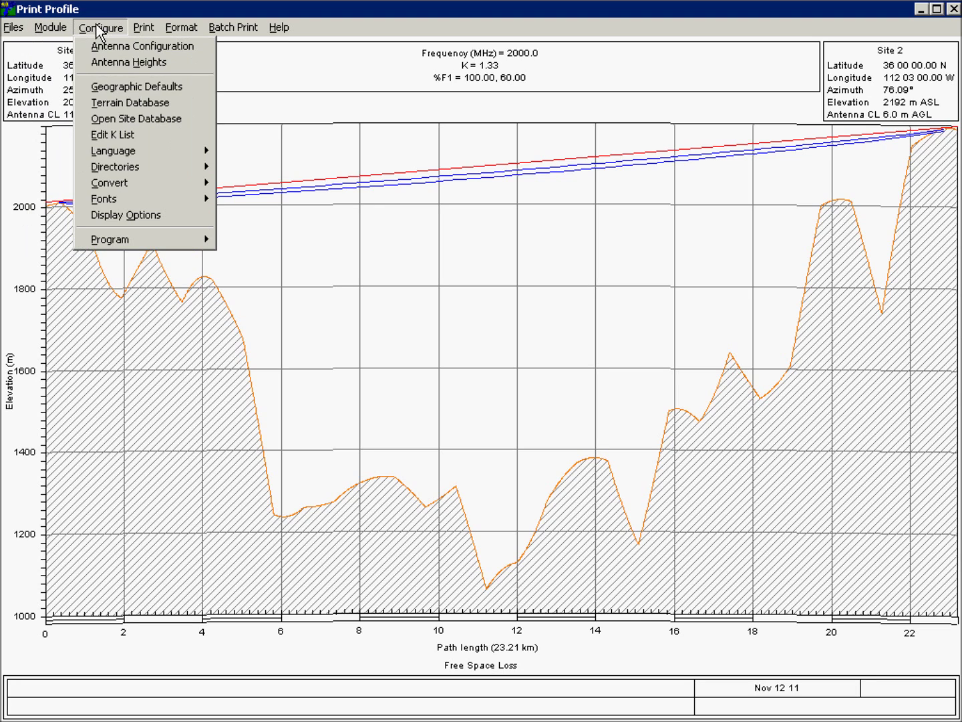
Set the primary terrain database to SRTM - ASTER
left_click(117, 102)
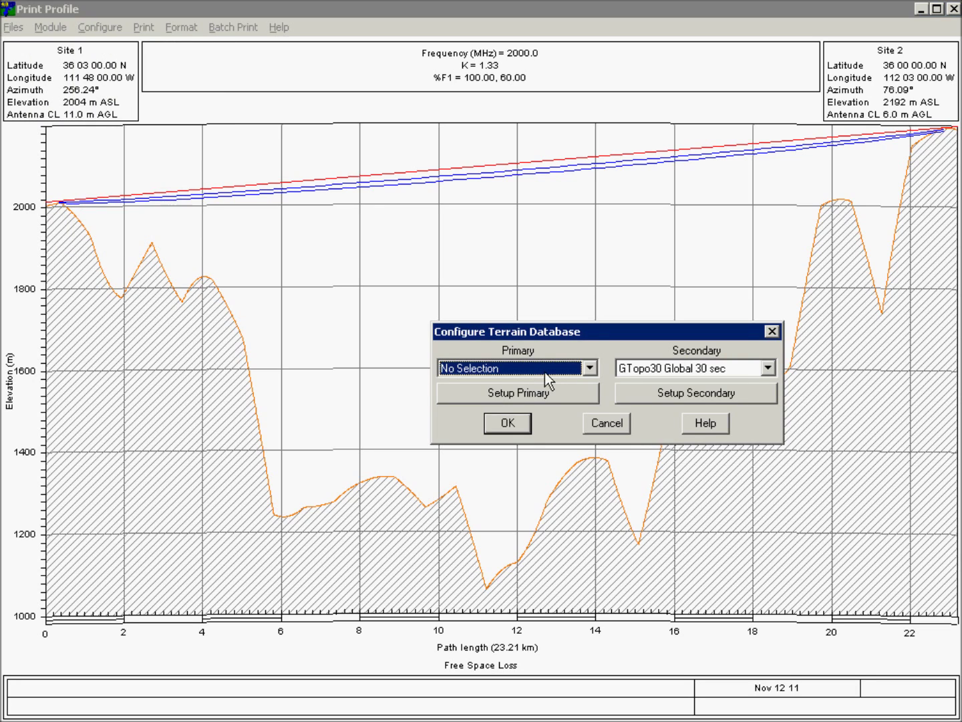
left_click(590, 367)
left_click_drag(591, 398, 591, 460)
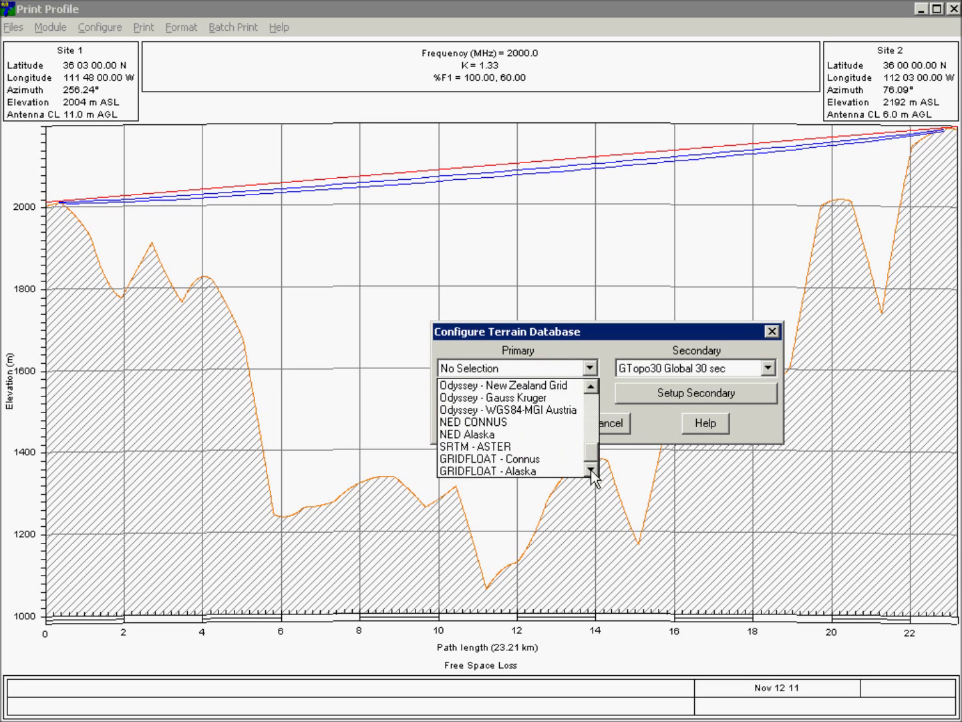
left_click(476, 447)
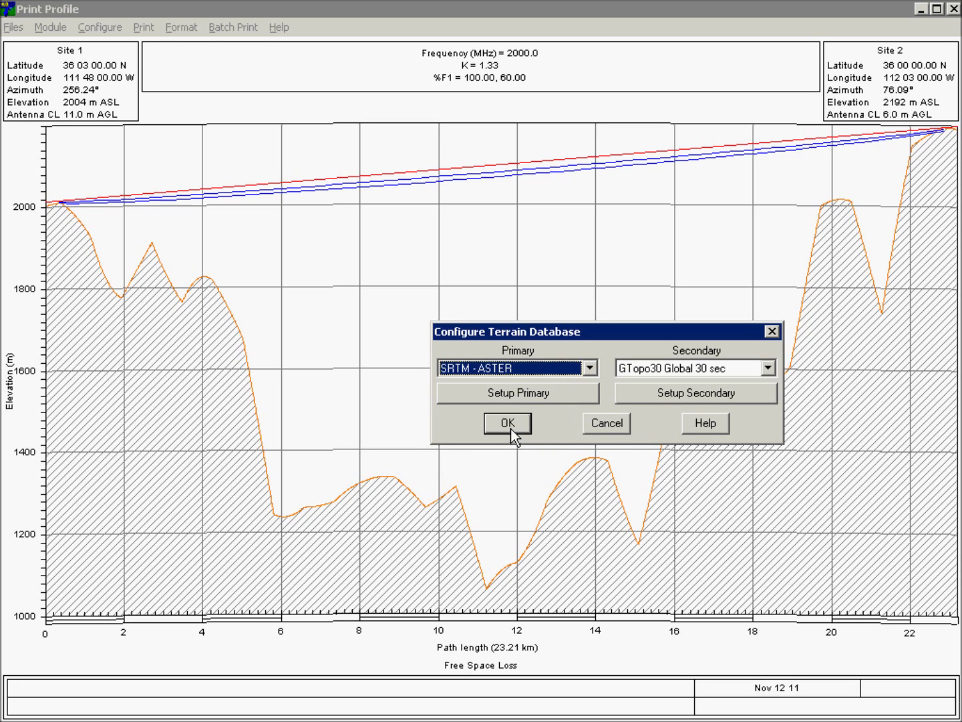
left_click(510, 425)
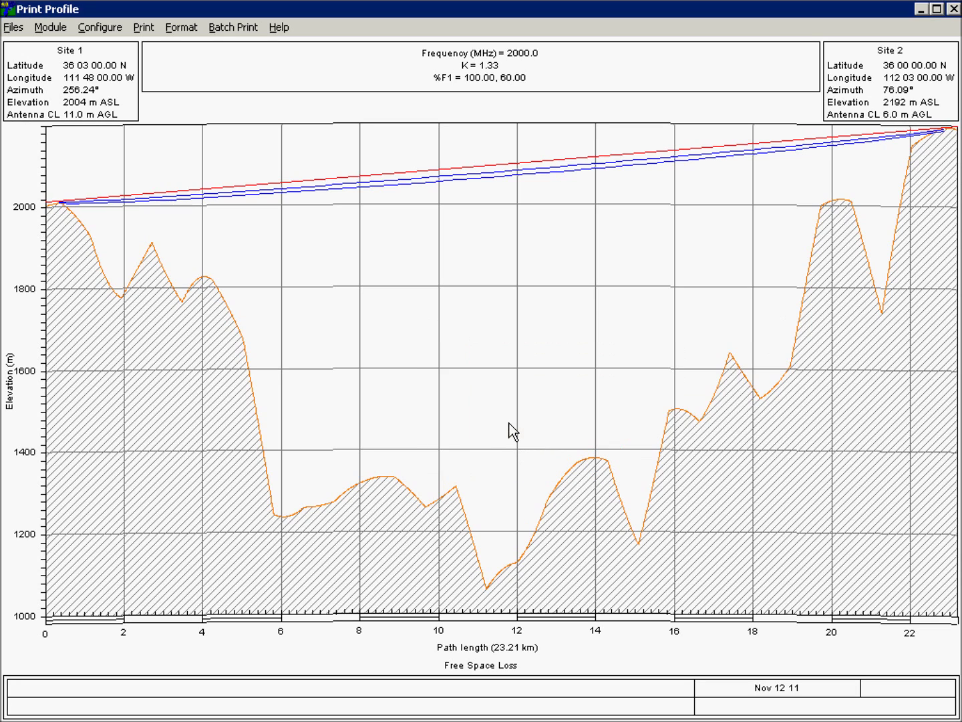
Regenerate the terrain profile and show the updated Print Profile with 2039 m Site 1
left_click(50, 27)
left_click(75, 64)
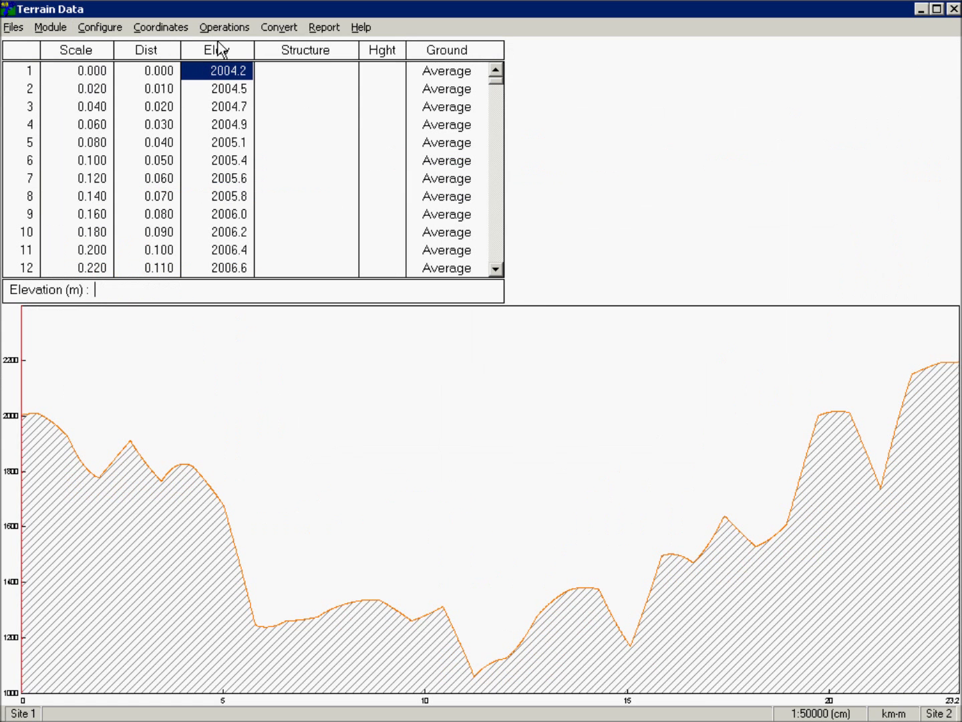
left_click(223, 27)
left_click(248, 44)
left_click(515, 493)
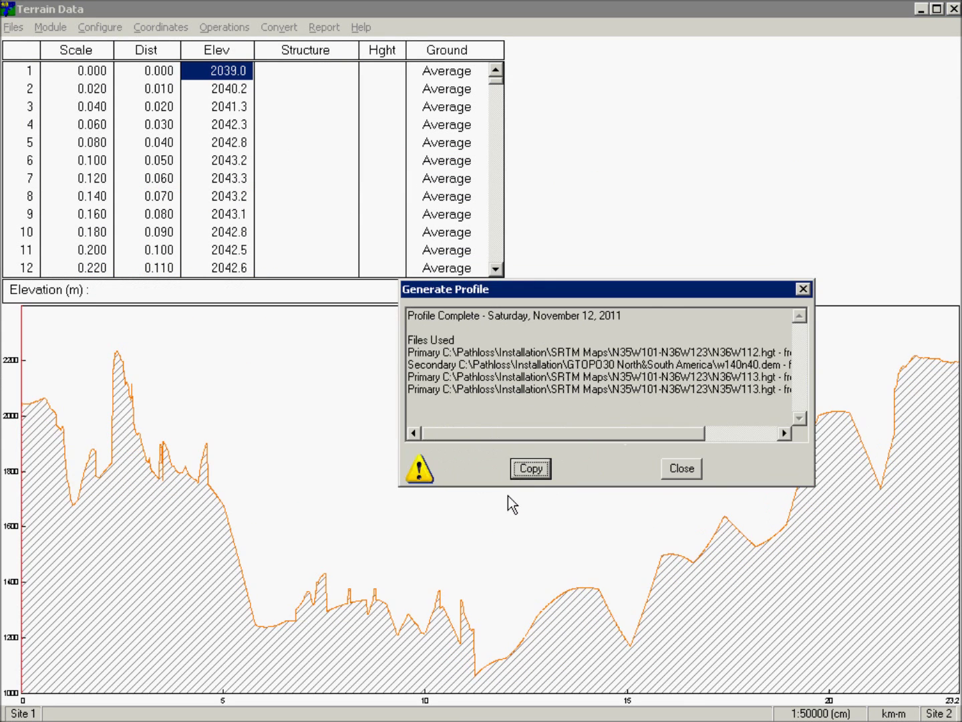
left_click(685, 468)
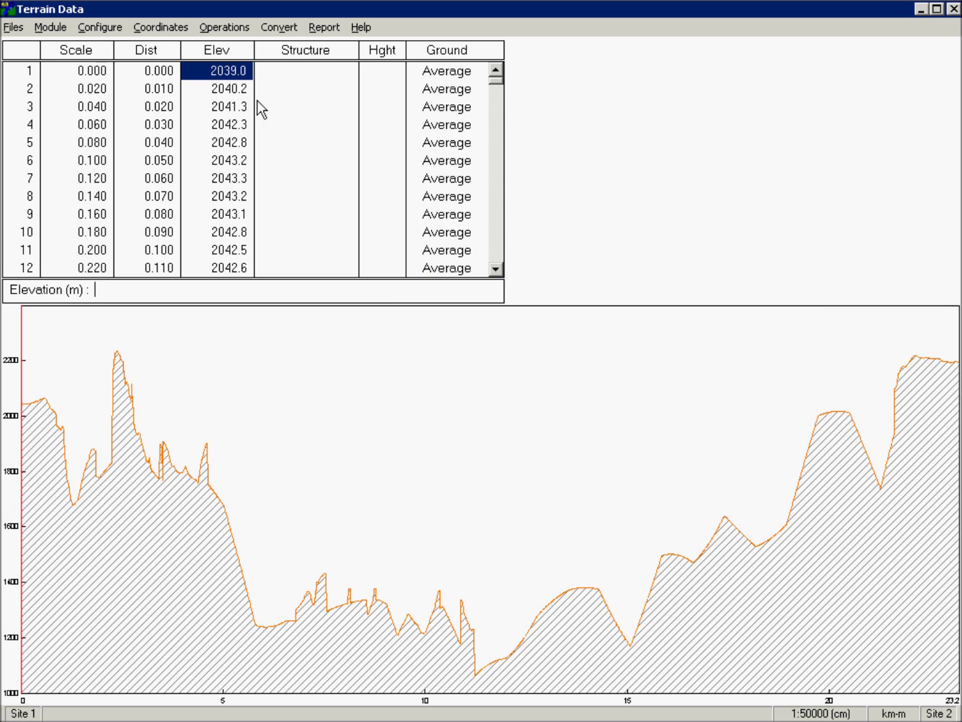
left_click(50, 28)
left_click(76, 158)
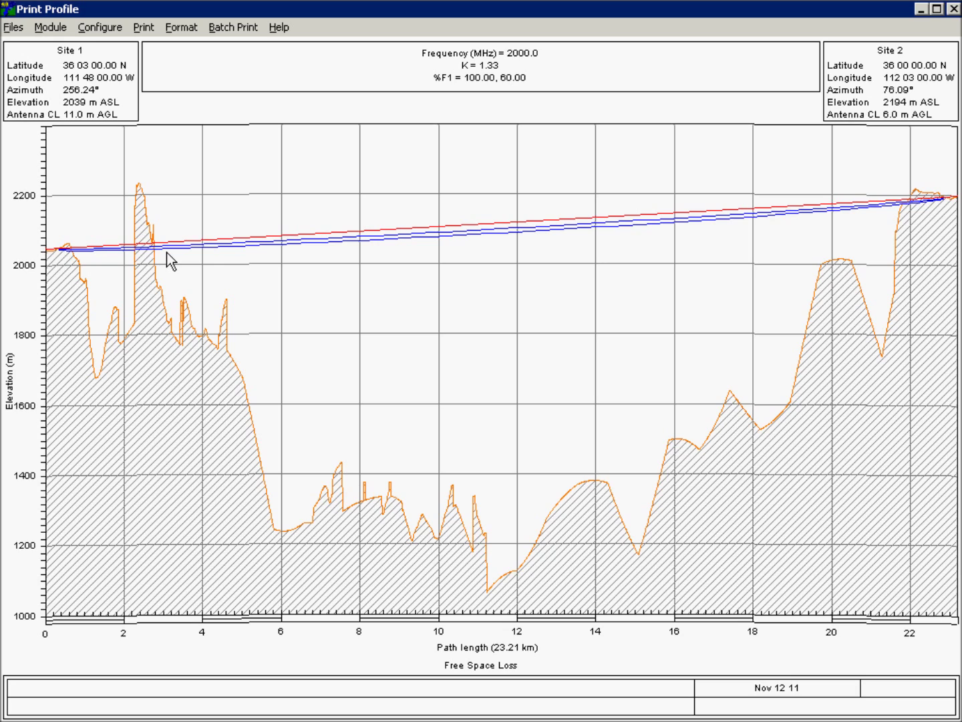
Switch to the Summary module showing both sites' coordinates, elevations and antenna heights
left_click(50, 27)
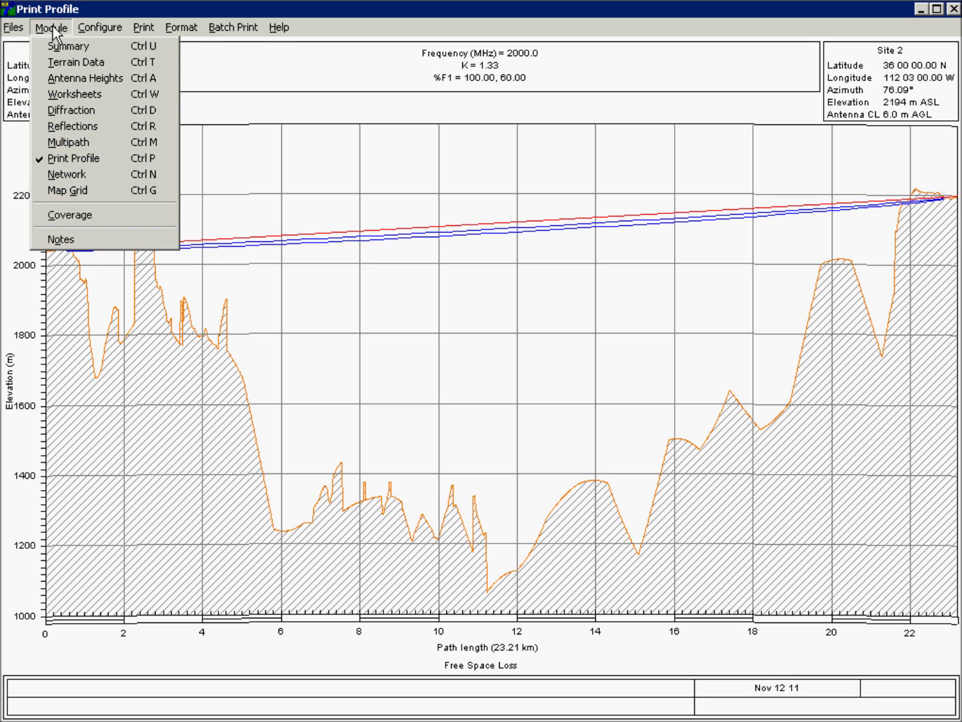
left_click(68, 39)
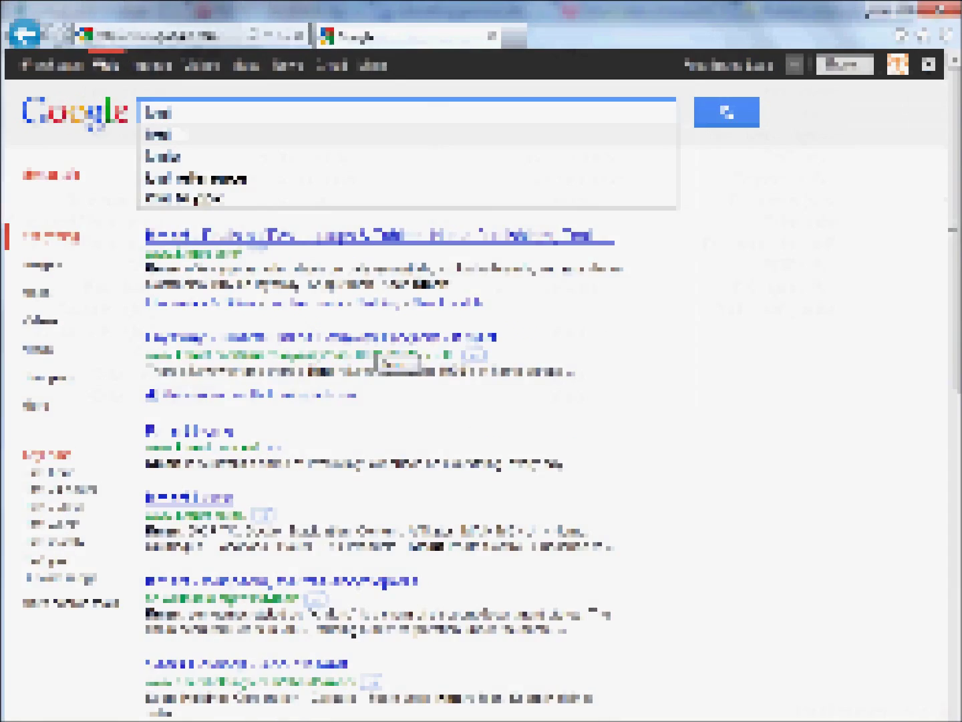
type(" file")
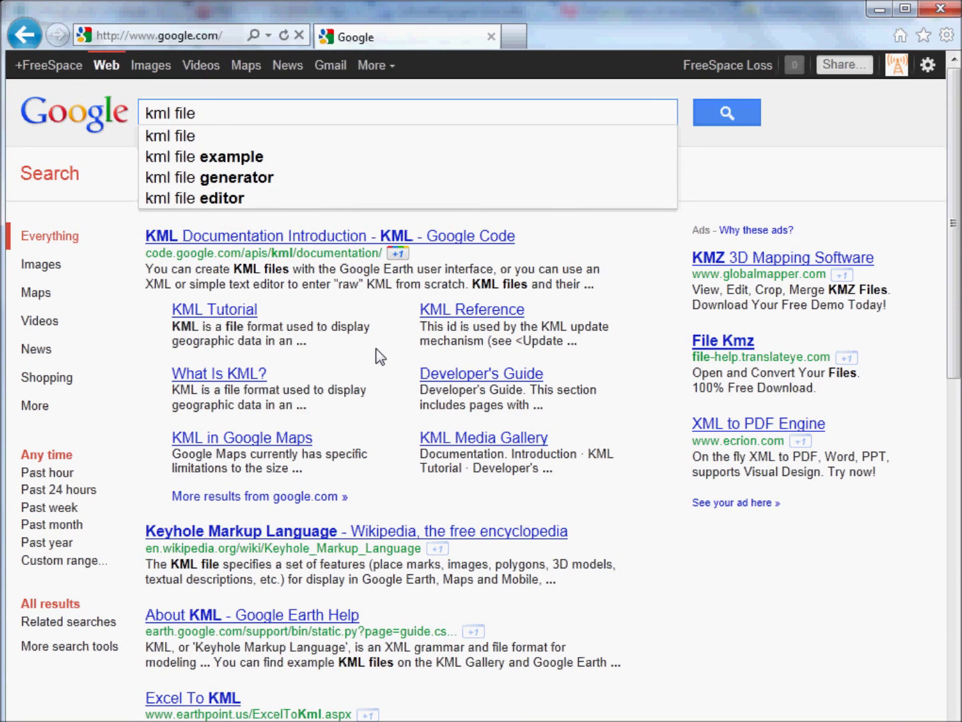
Search Google for 'kml file' and open the KML Documentation Introduction result
key("Return")
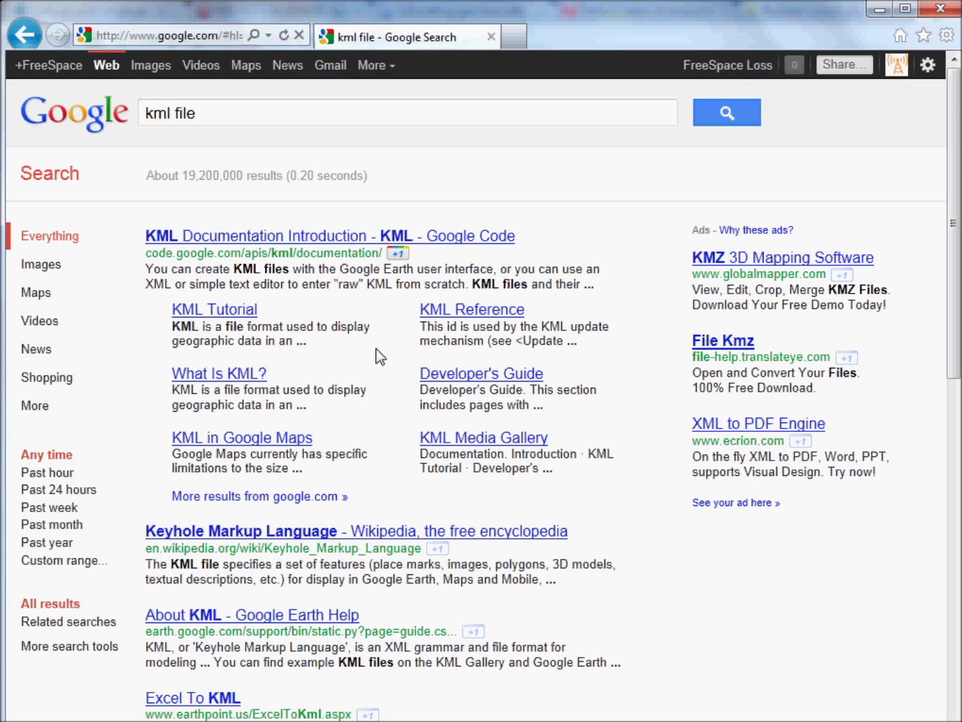
left_click(282, 239)
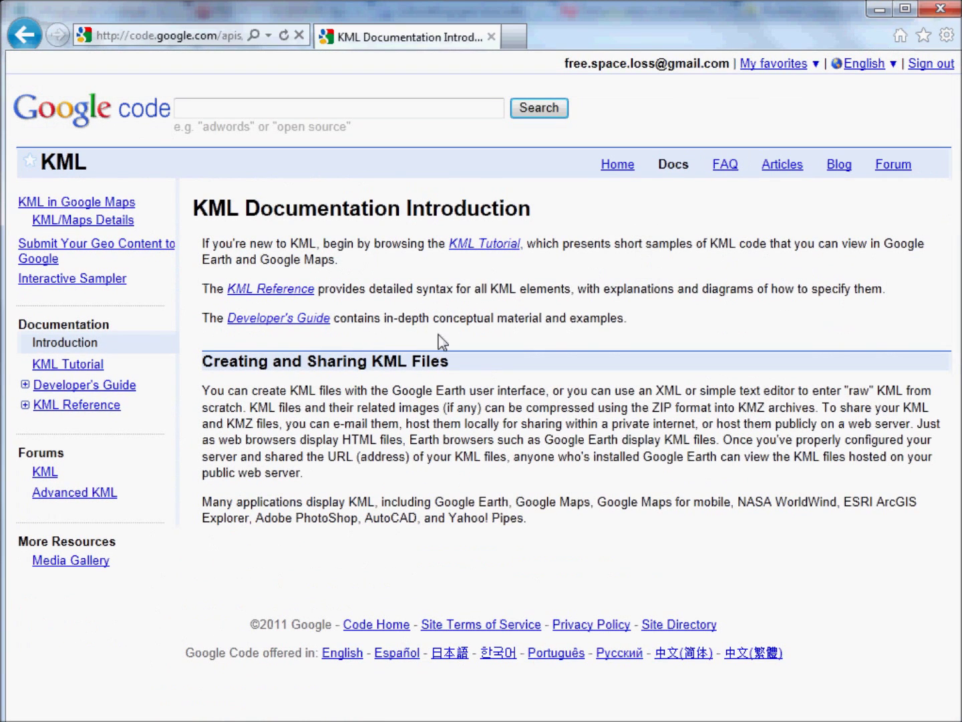
Find the KML Tutorial's Paths example code for a green wall with yellow outlines
left_click(484, 245)
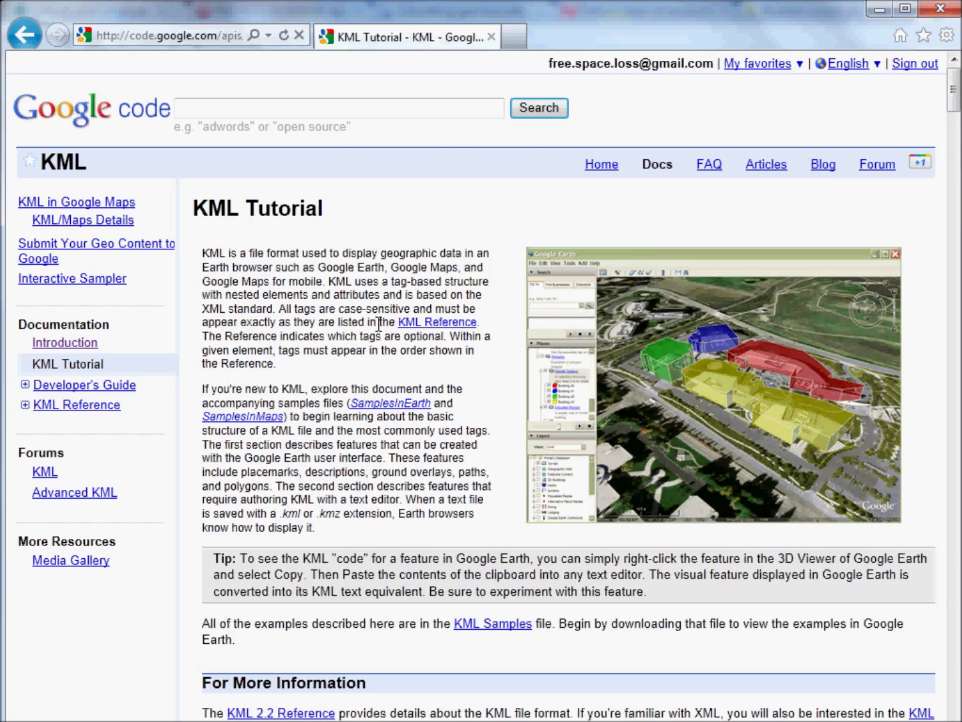
scroll(380, 326, "down", 8)
scroll(380, 325, "down", 1)
scroll(380, 326, "up", 4)
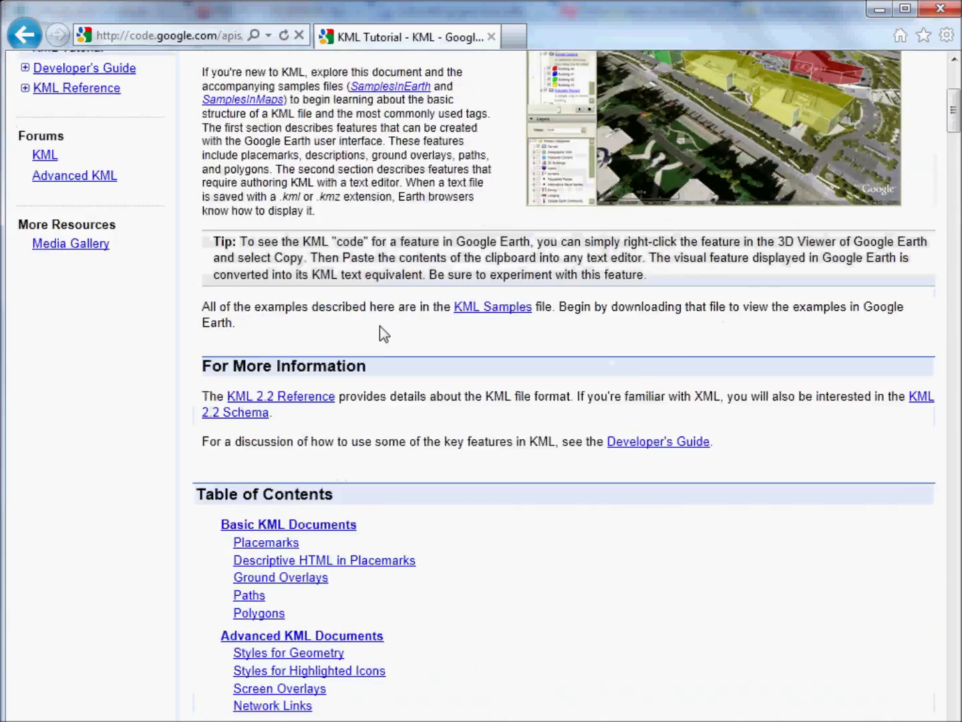
scroll(380, 326, "up", 5)
scroll(380, 326, "down", 5)
scroll(380, 326, "down", 5)
scroll(380, 326, "down", 2)
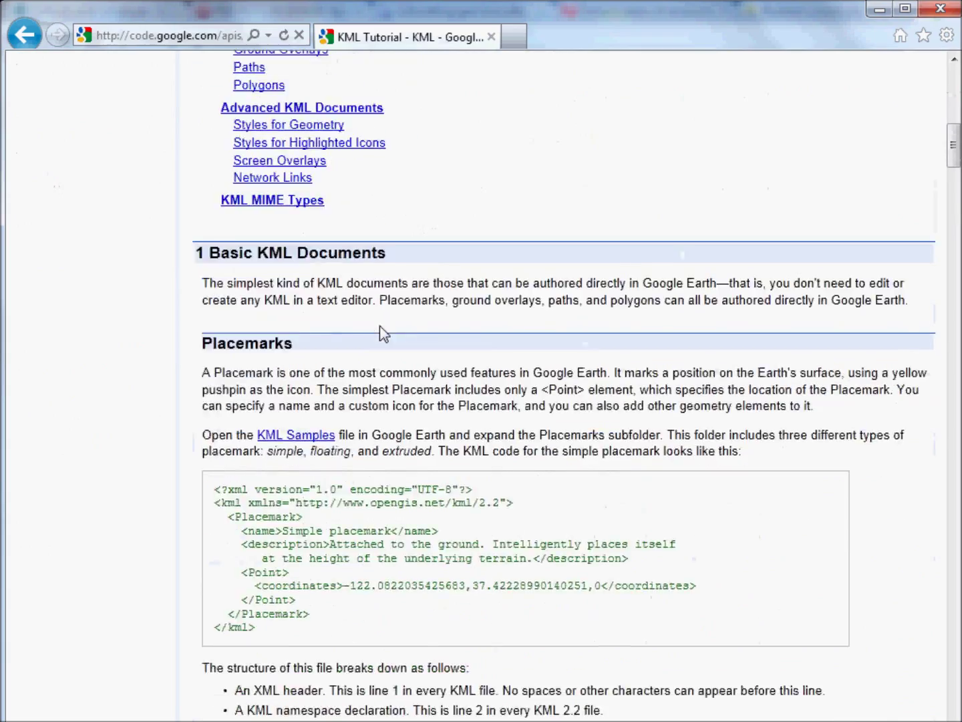
scroll(379, 325, "down", 6)
scroll(380, 326, "down", 4)
scroll(380, 325, "down", 4)
scroll(380, 326, "down", 5)
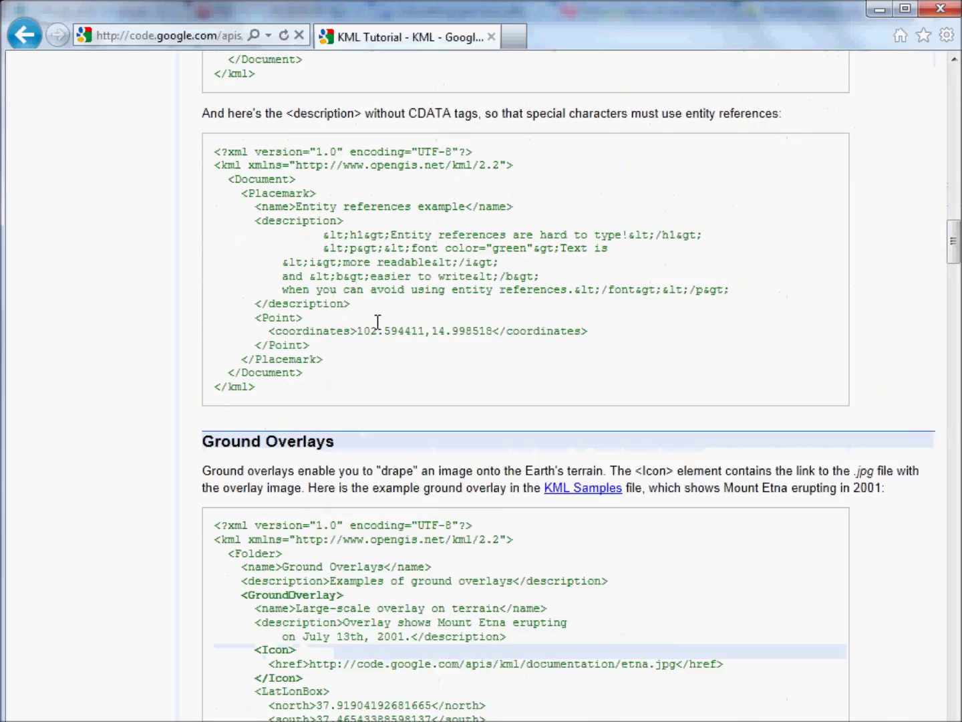
scroll(379, 326, "down", 5)
scroll(379, 325, "down", 6)
scroll(380, 325, "down", 3)
scroll(379, 325, "down", 4)
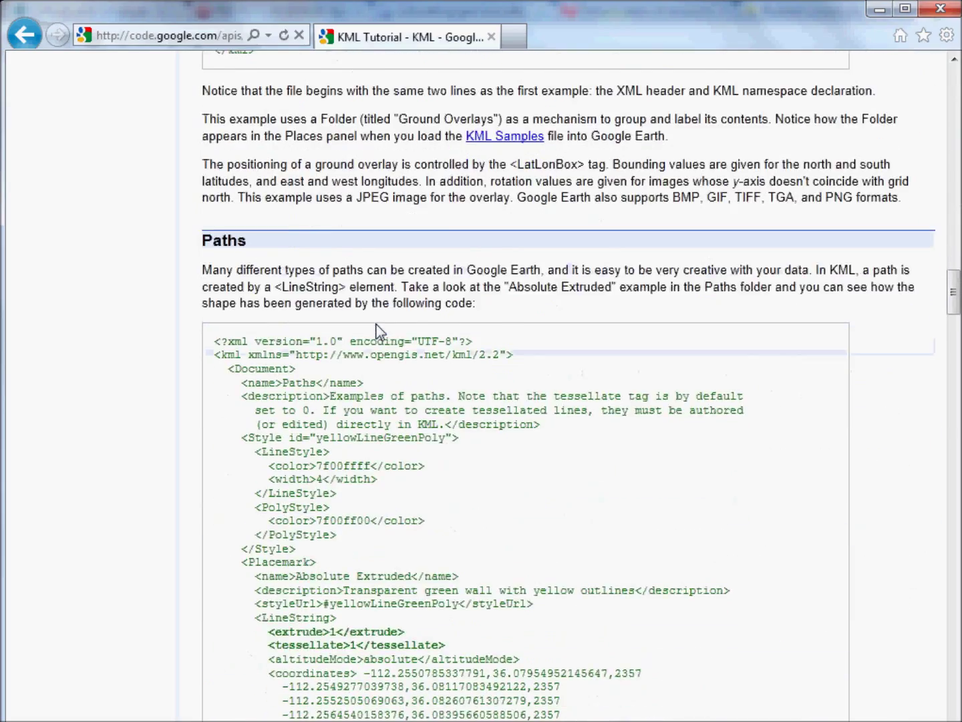
scroll(381, 330, "down", 1)
double_click(223, 135)
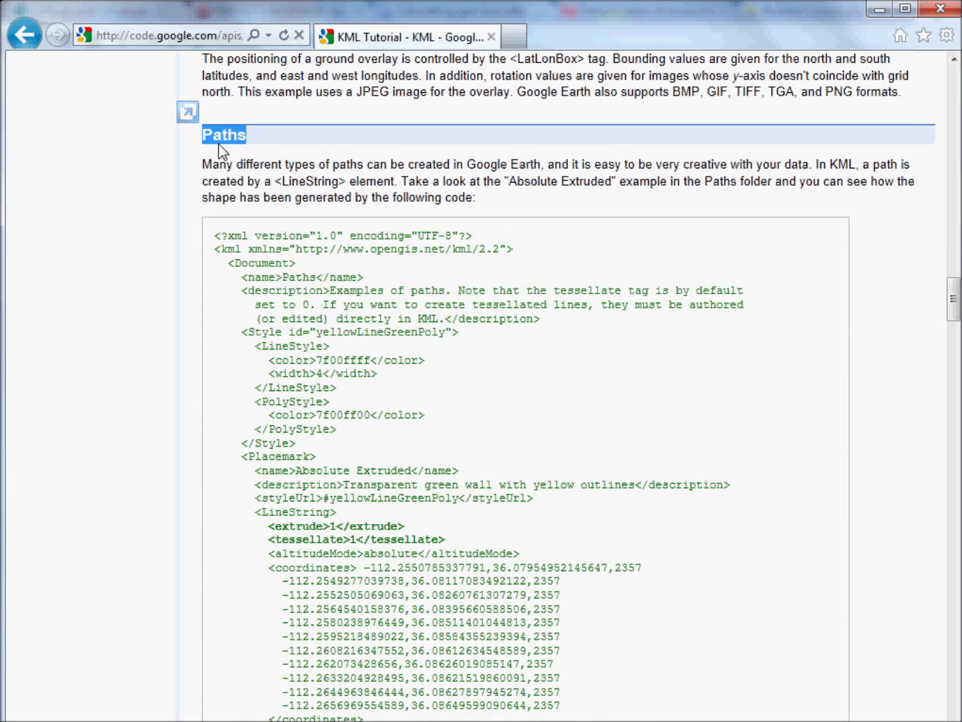
scroll(279, 150, "down", 1)
left_click(451, 136)
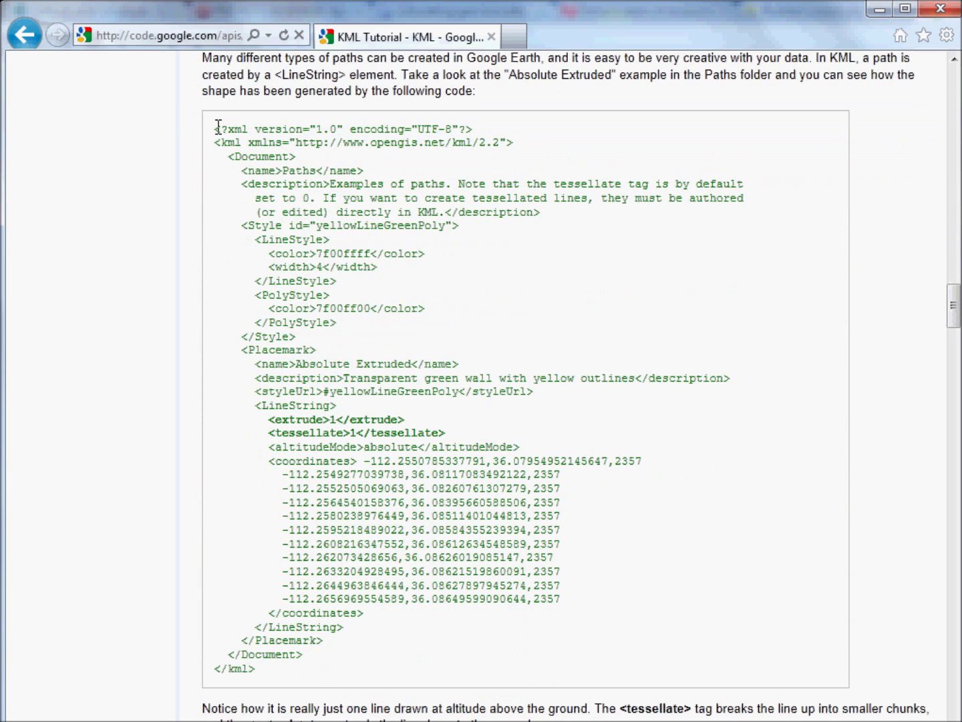
mouse_move(214, 128)
left_mouse_down()
mouse_move(330, 316)
mouse_move(381, 676)
left_mouse_up()
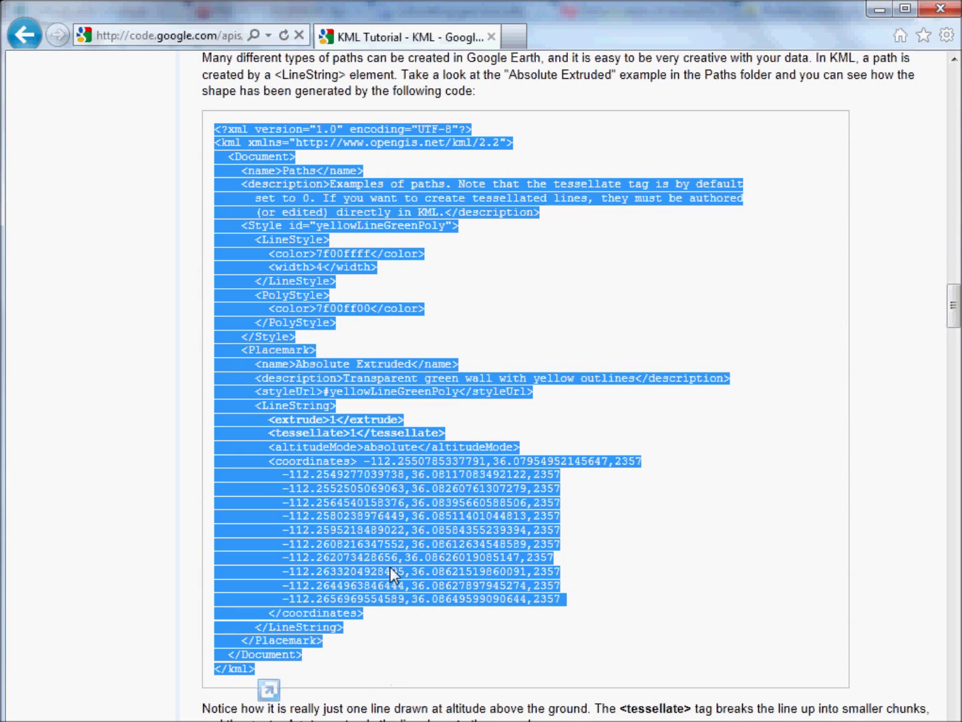
scroll(448, 446, "up", 1)
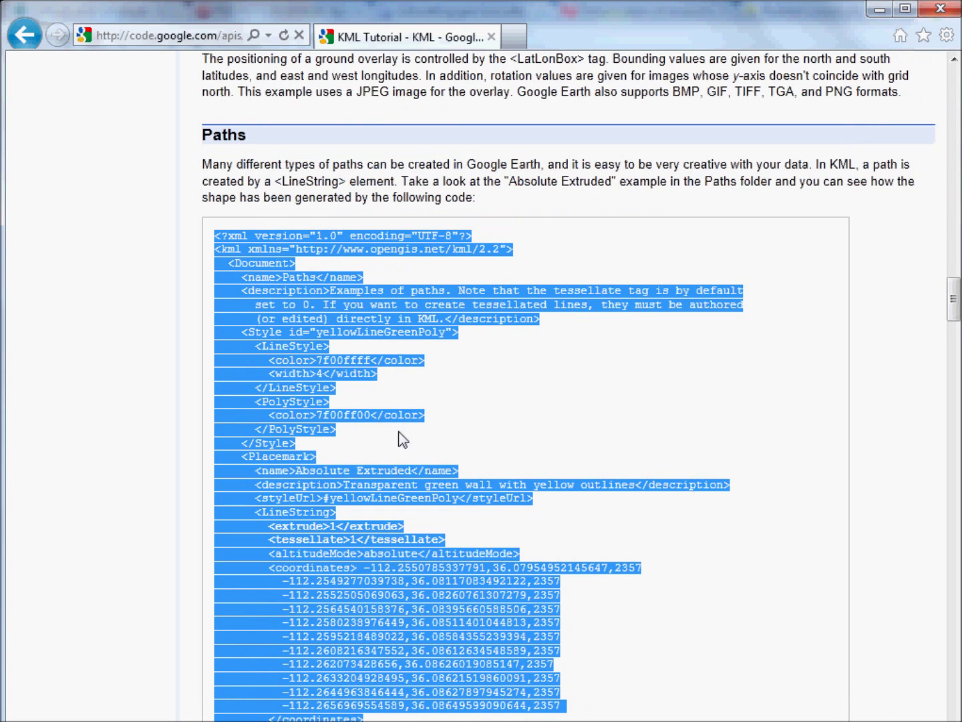
left_click(383, 408)
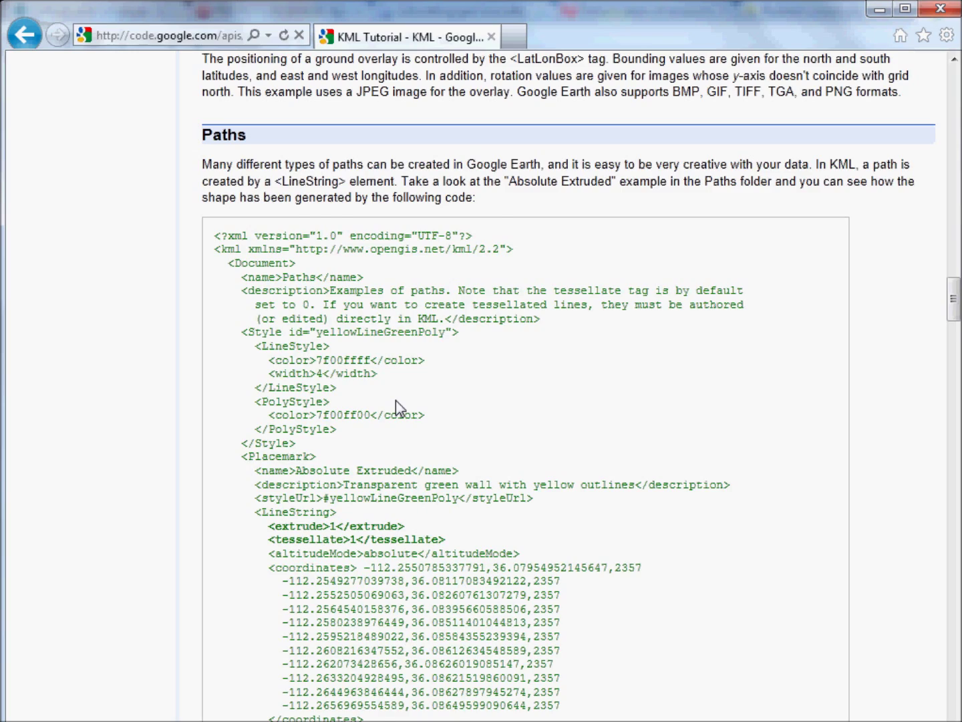
scroll(396, 400, "down", 1)
scroll(395, 400, "down", 1)
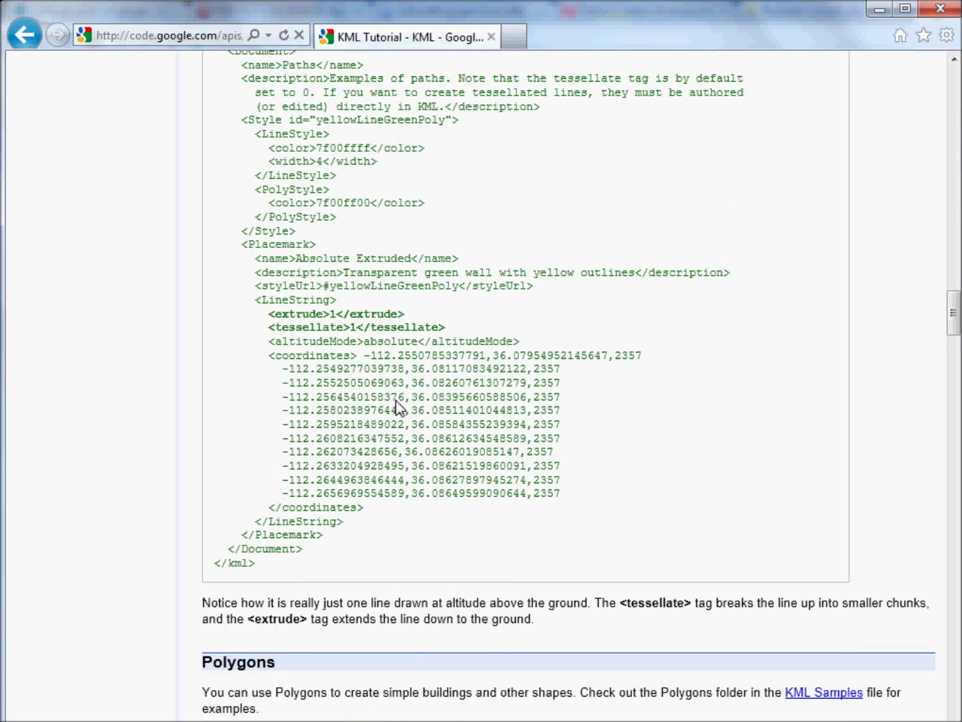
scroll(395, 406, "up", 2)
scroll(395, 406, "up", 3)
scroll(396, 406, "up", 3)
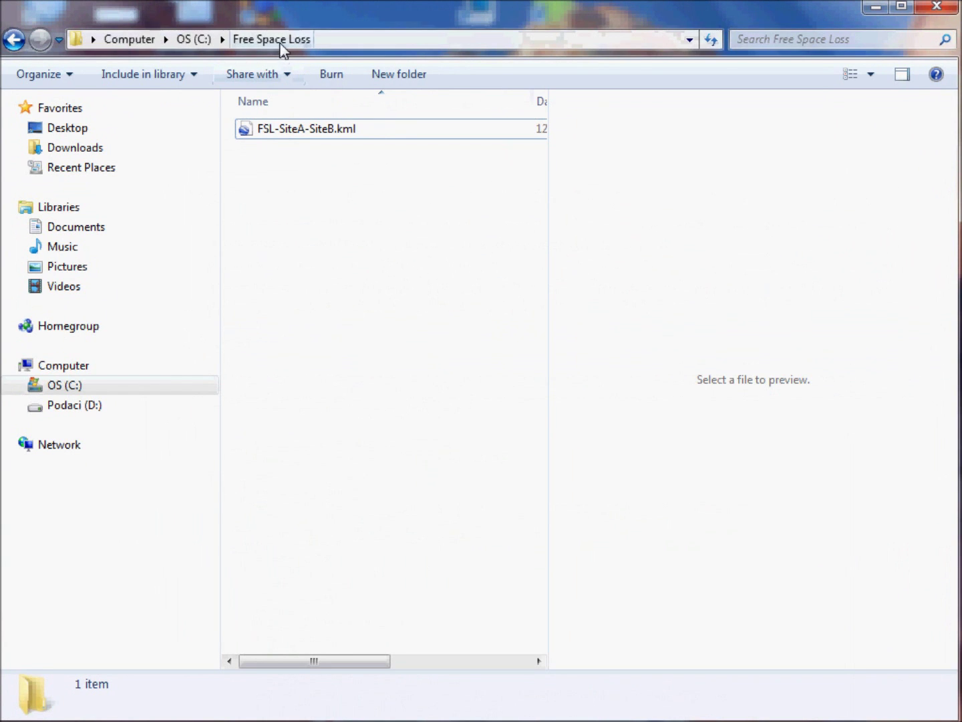
Open the KML file in Notepad and add an empty line after the coordinates
right_click(294, 129)
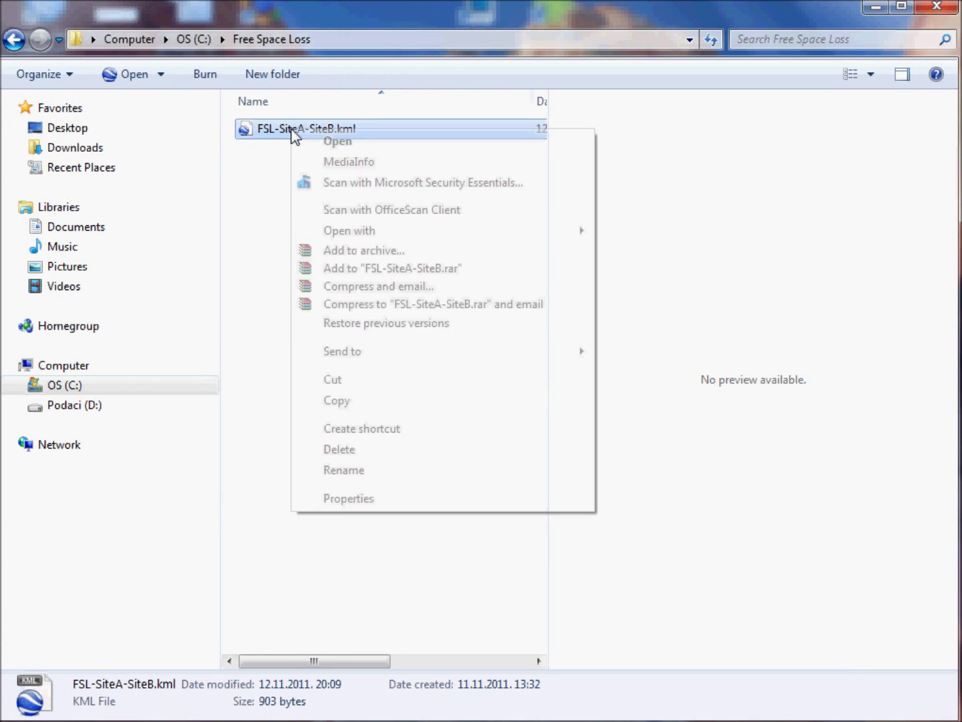
mouse_move(440, 230)
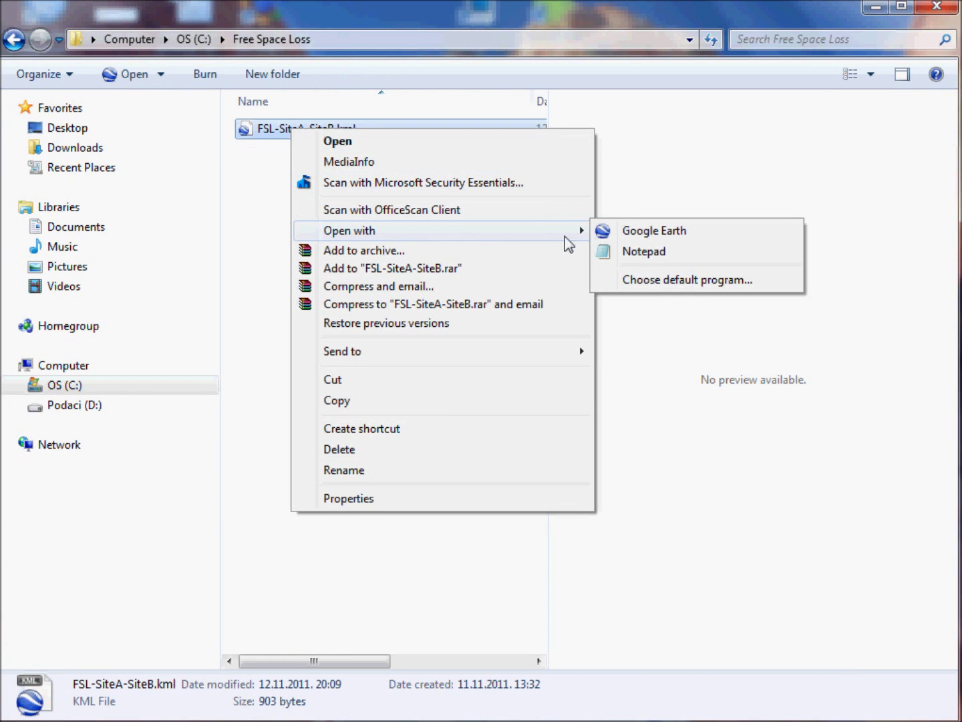
left_click(643, 251)
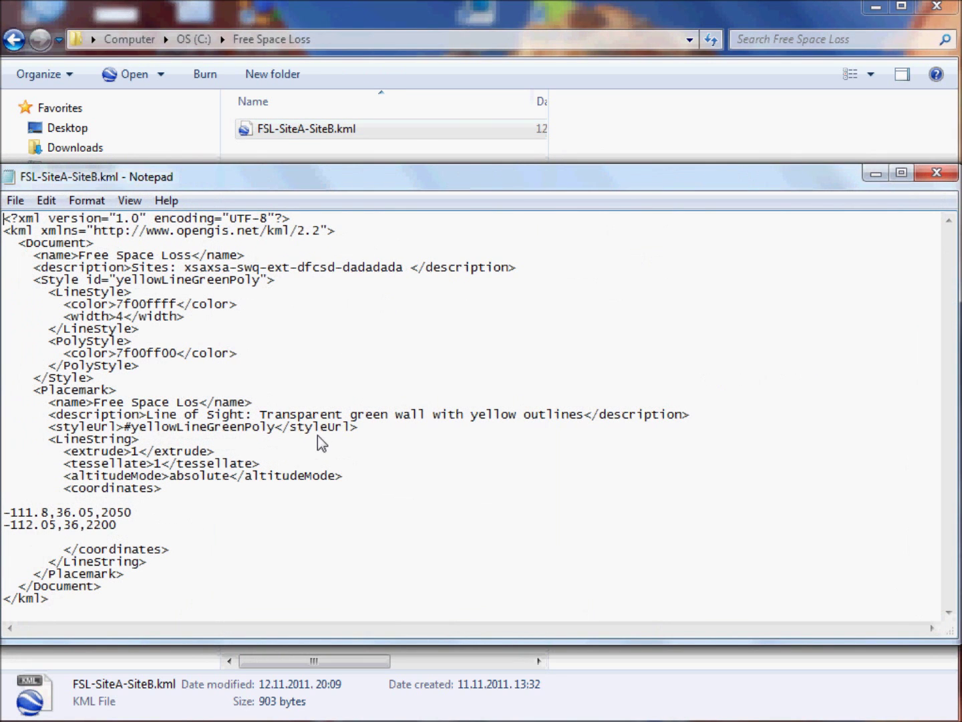
left_click_drag(3, 512, 118, 525)
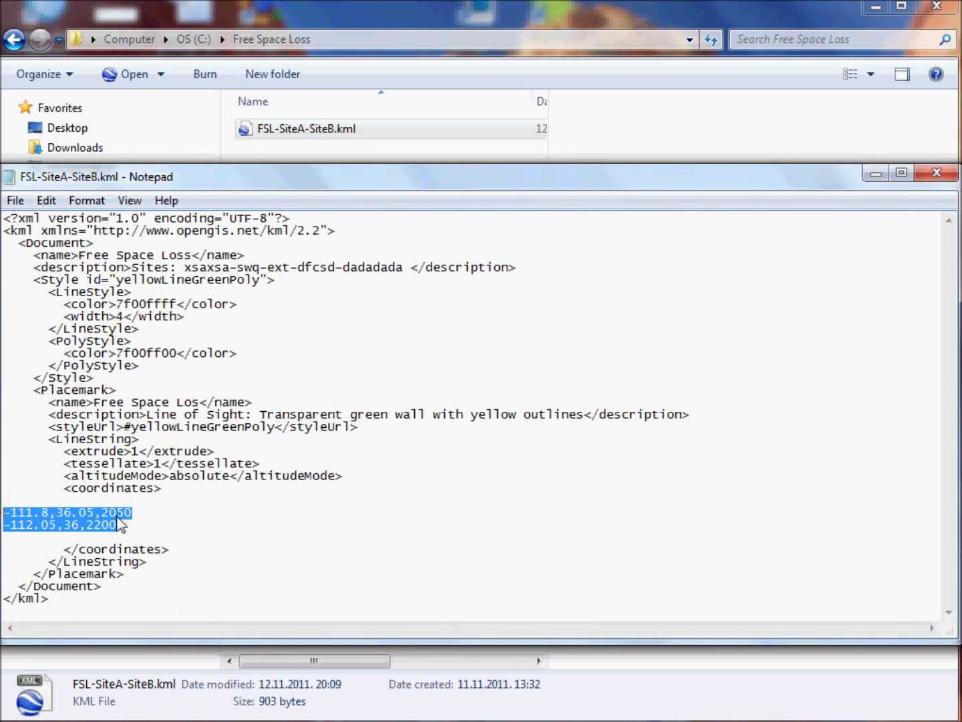
left_click(155, 526)
key("Return")
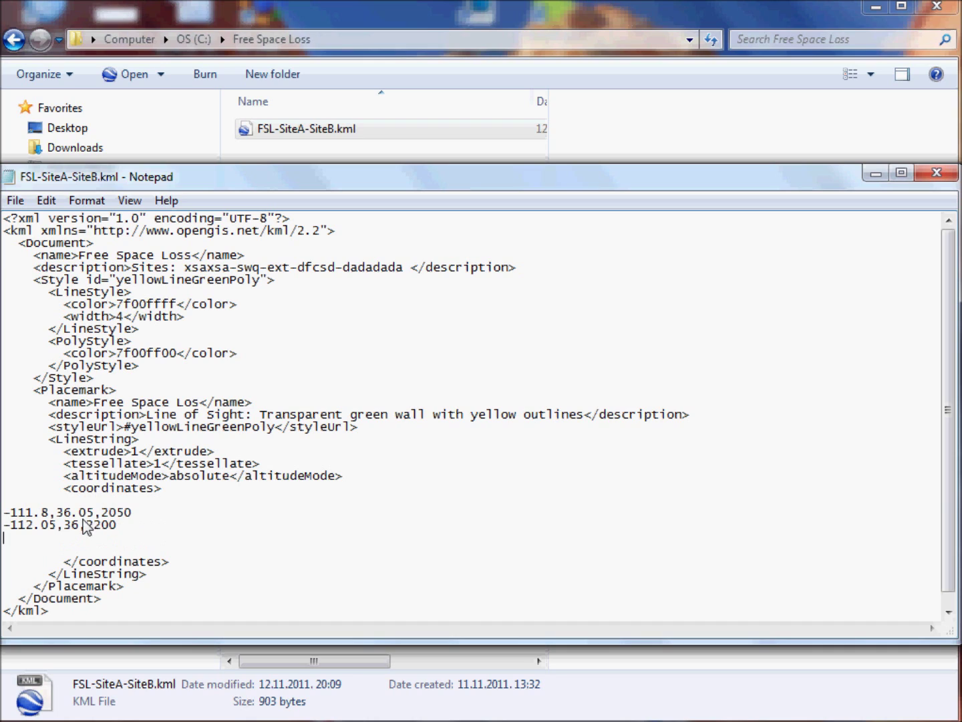
left_click(11, 512)
Close Notepad at the save prompt and select FSL-SiteA-SiteB.kml in Free Space Loss
left_click(937, 173)
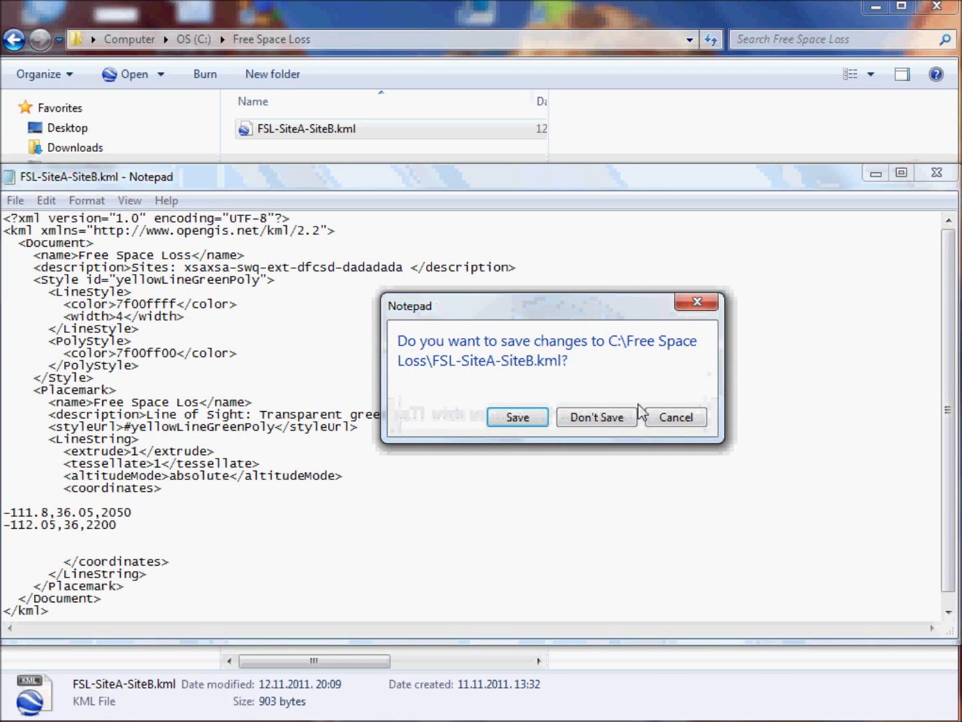
left_click(518, 417)
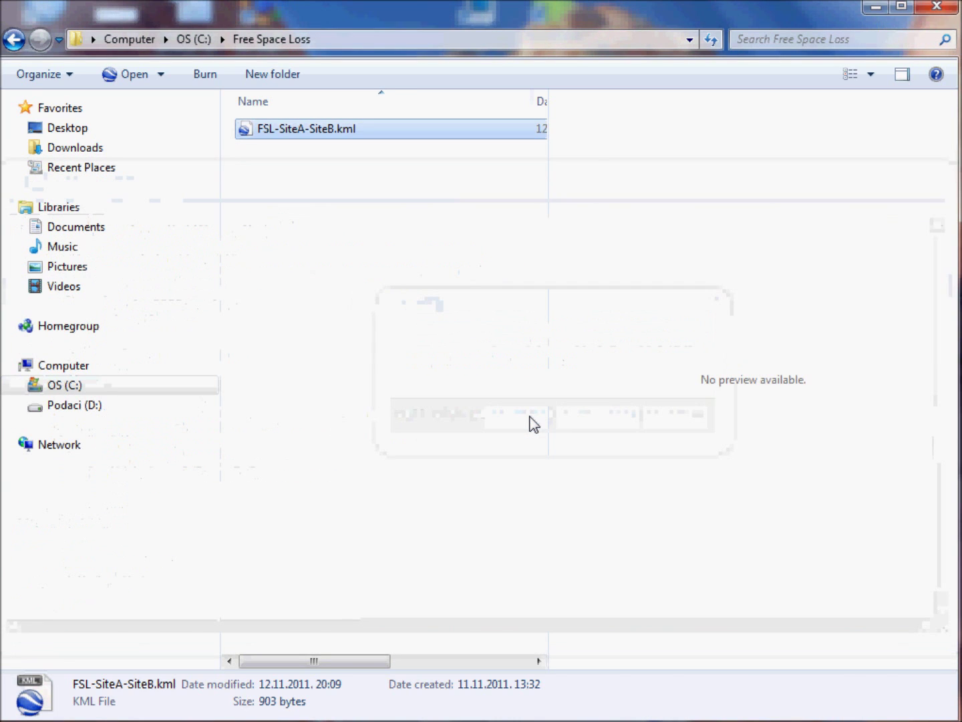
left_click(373, 275)
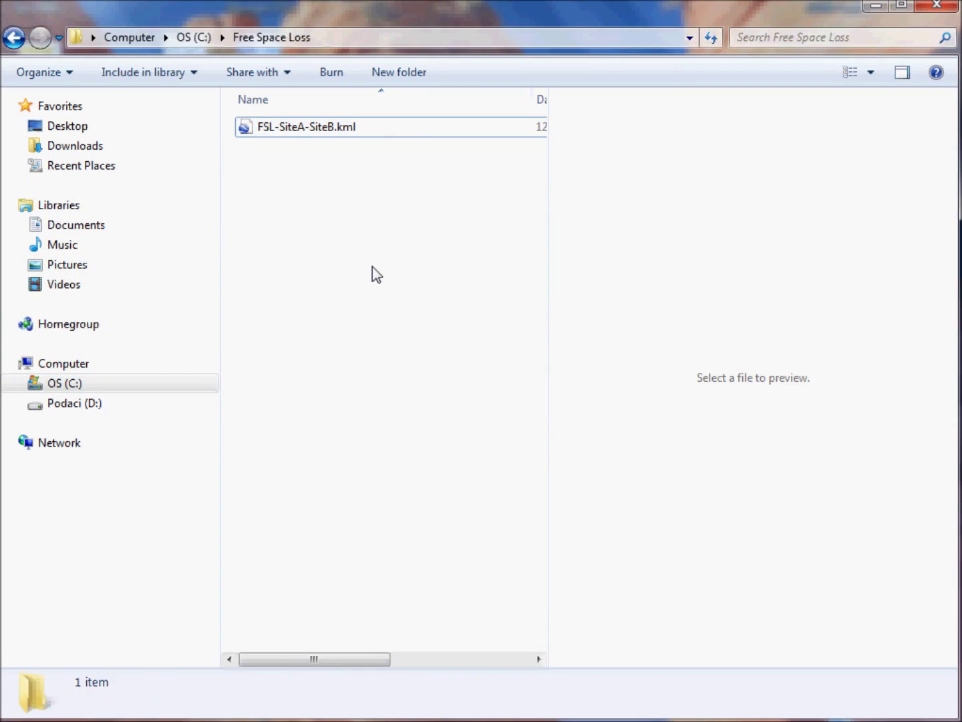
left_click(316, 129)
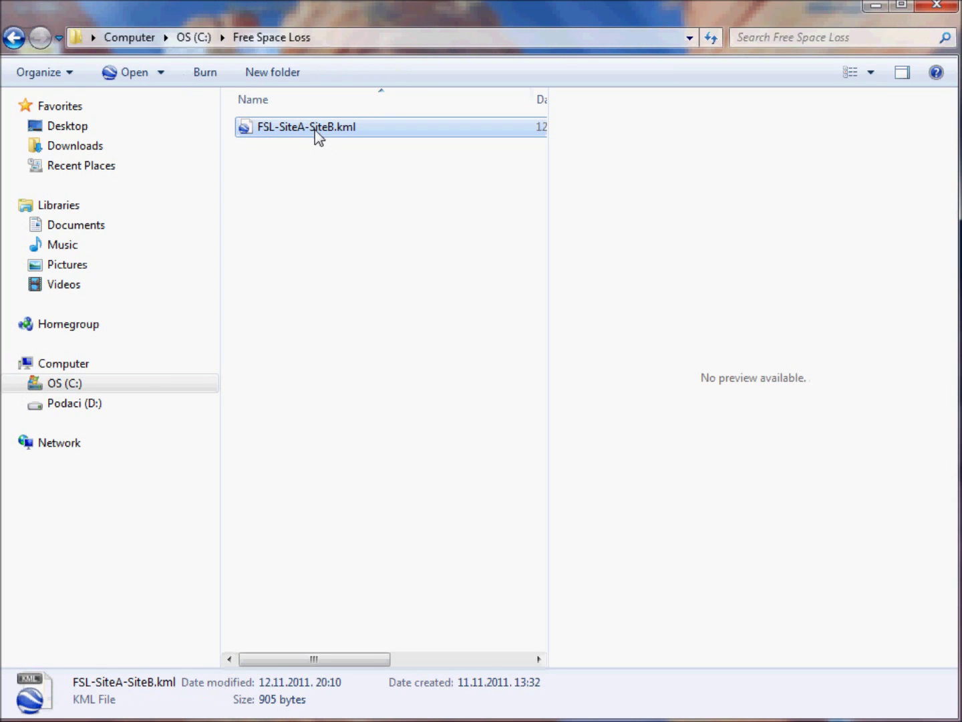
Open FSL-SiteA-SiteB.kml in Google Earth and fly along the yellow path across the canyon
key("Return")
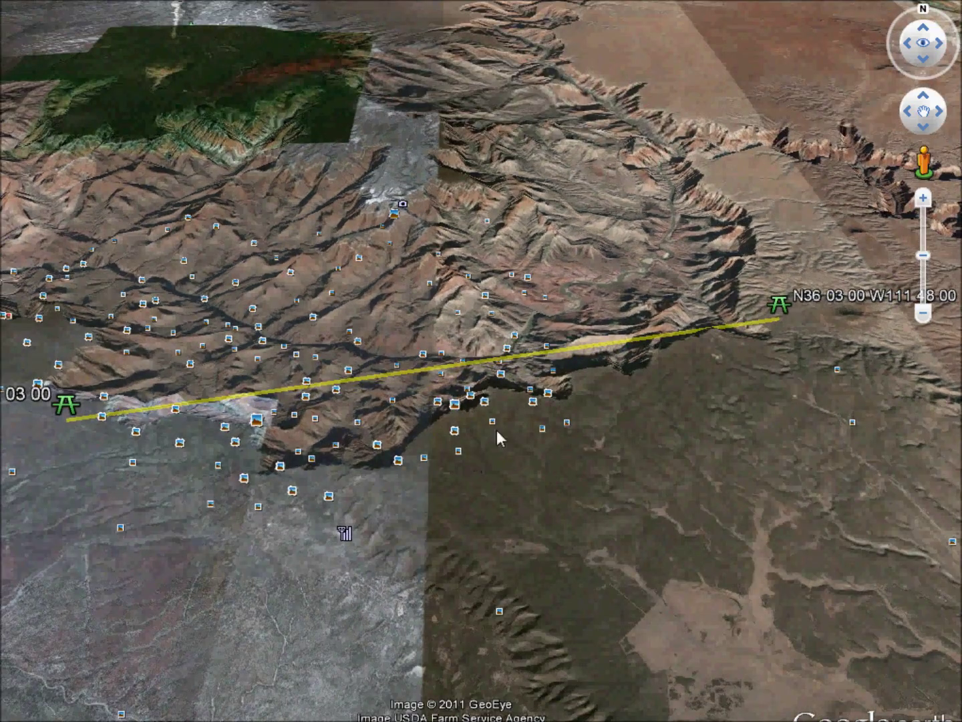
left_click_drag(476, 454, 499, 526)
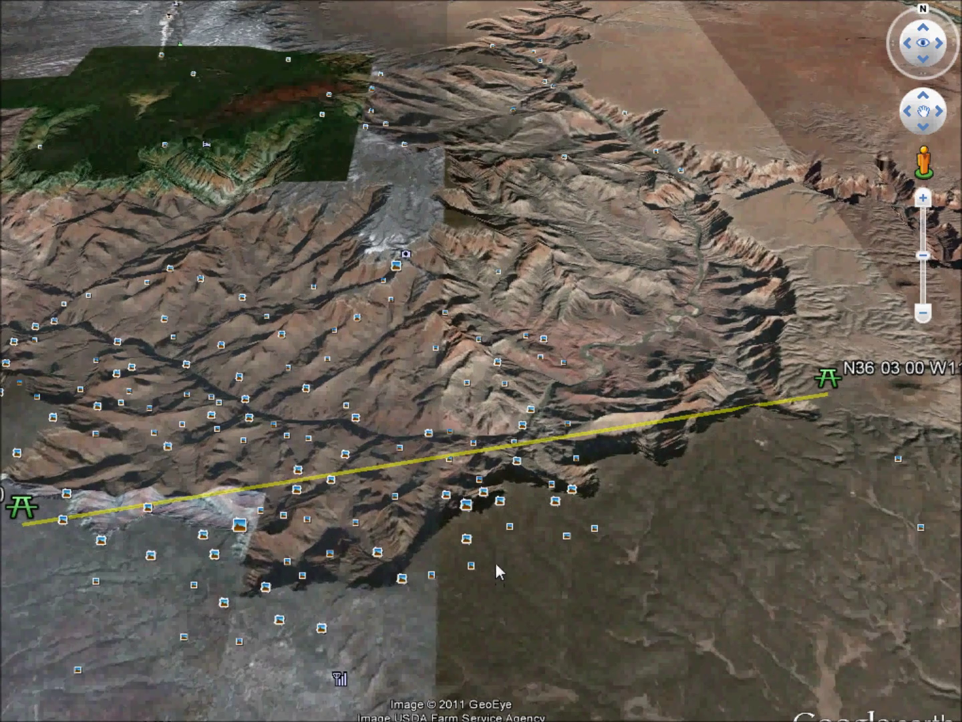
scroll(499, 528, "up", 4)
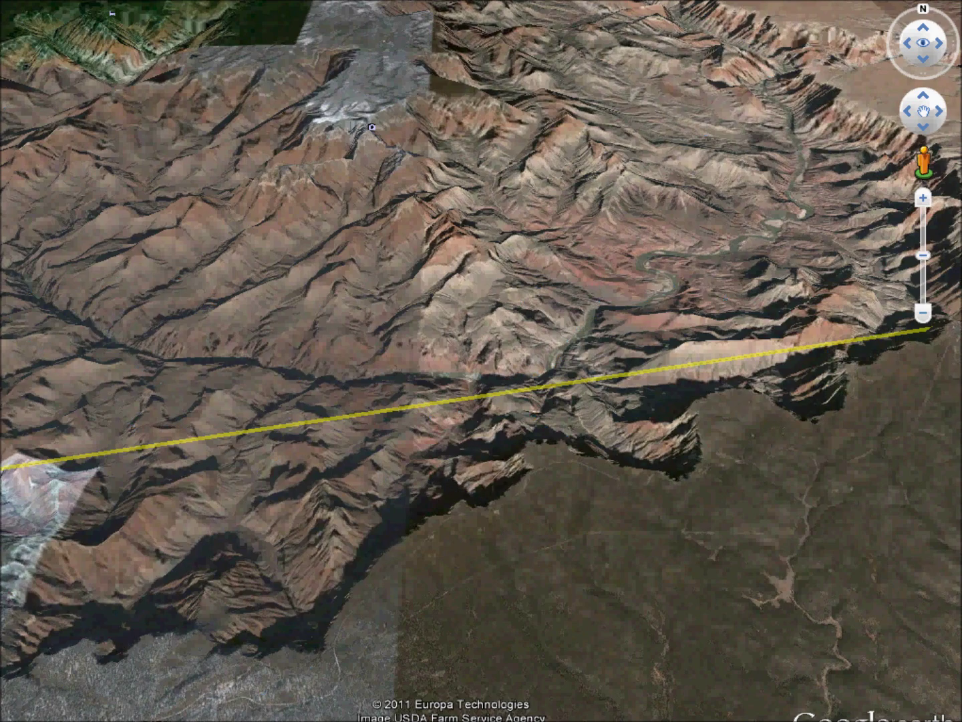
left_click_drag(710, 463, 479, 532)
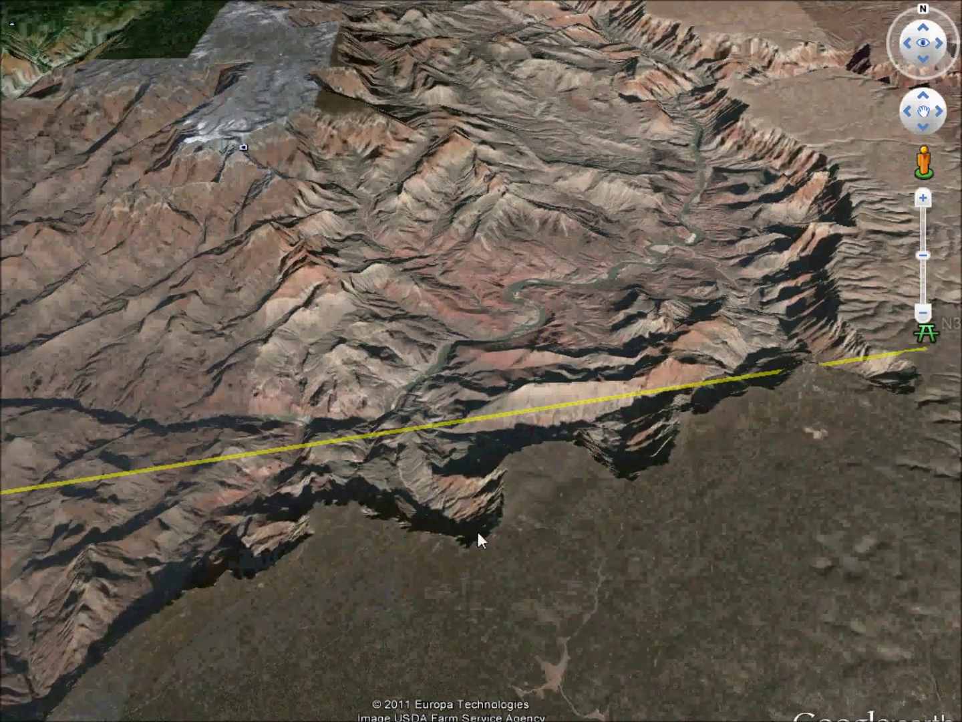
scroll(601, 457, "up", 5)
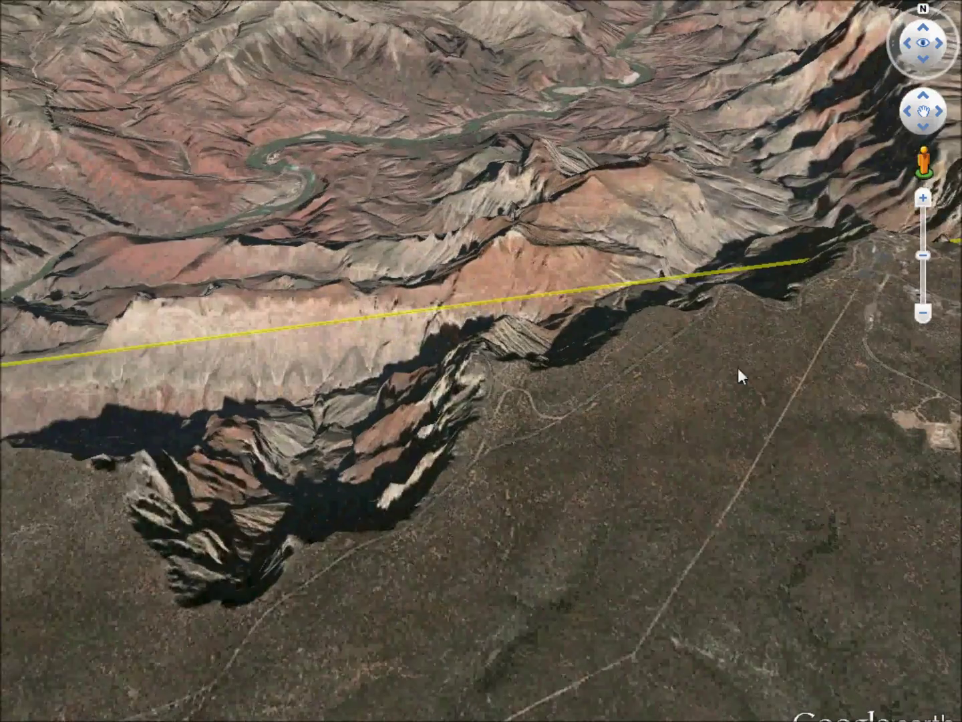
middle_click_drag(737, 368, 556, 499)
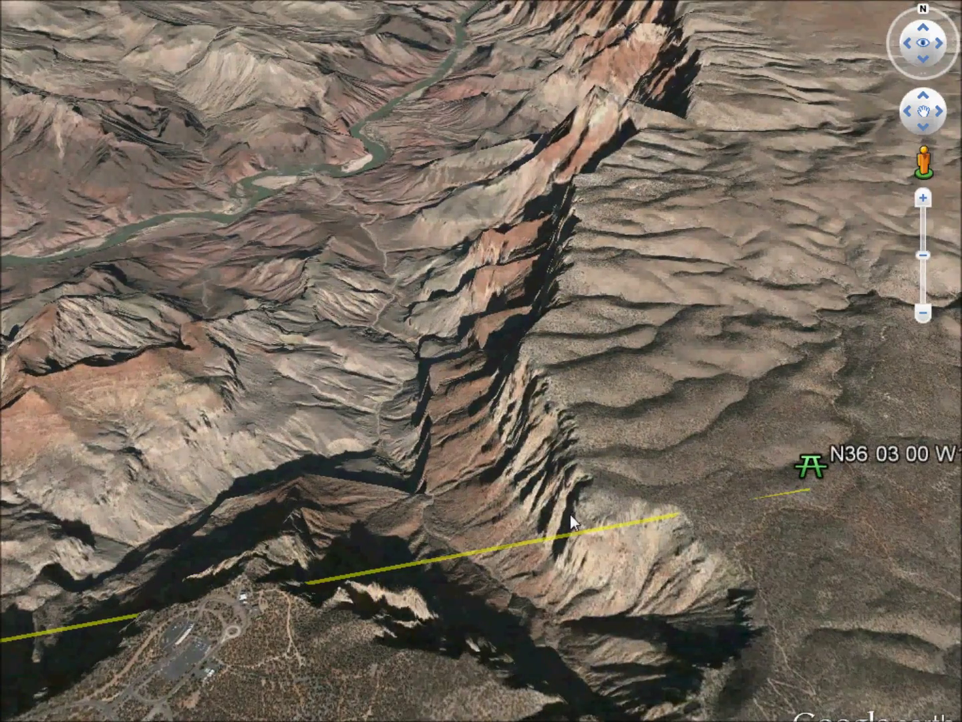
mouse_move(568, 514)
middle_mouse_down()
mouse_move(532, 523)
mouse_move(257, 499)
middle_mouse_up()
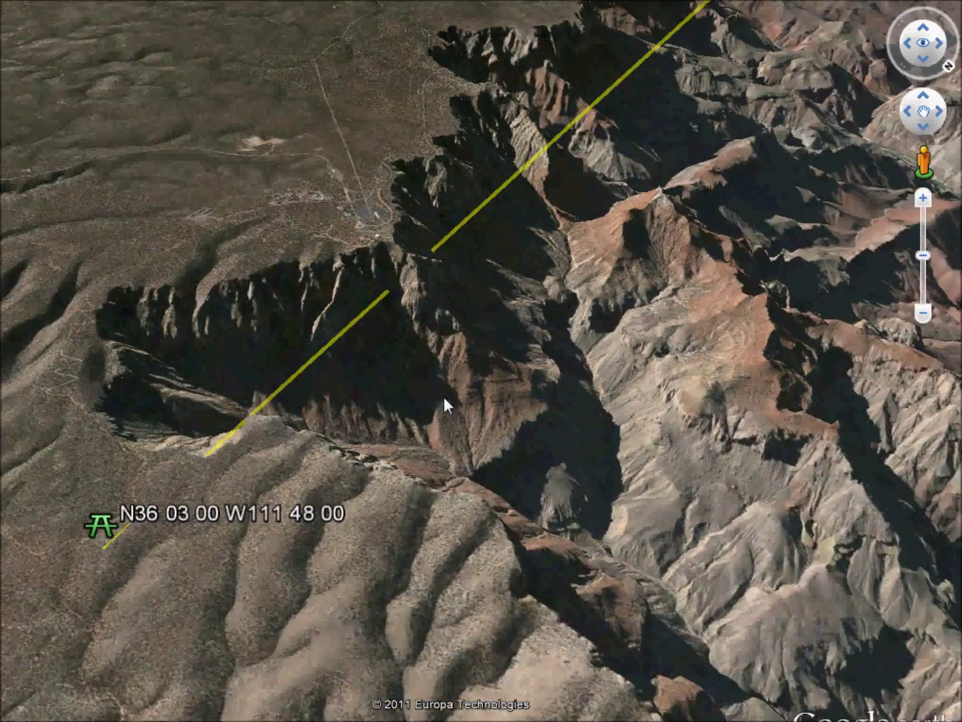
middle_click_drag(444, 397, 459, 376)
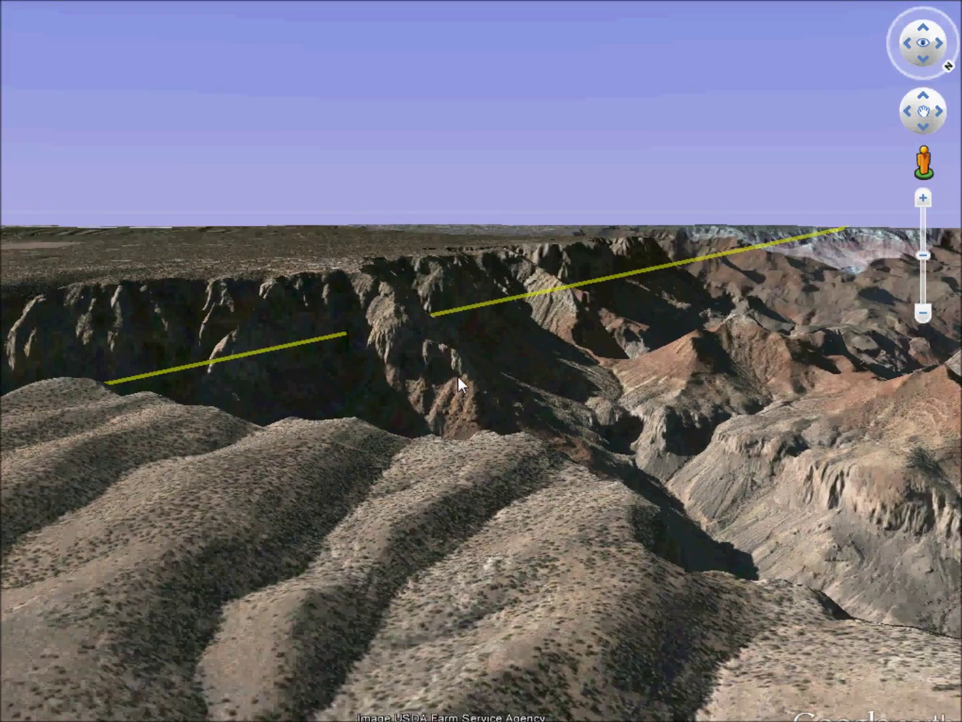
mouse_move(272, 467)
left_mouse_down()
mouse_move(635, 474)
mouse_move(534, 467)
left_mouse_up()
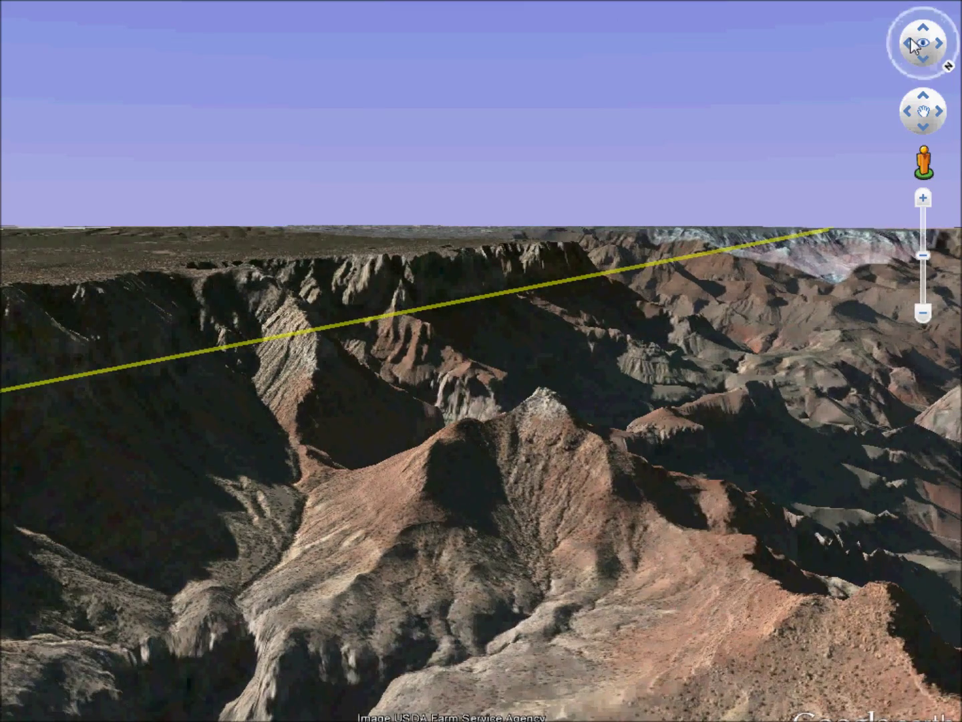
left_click_drag(913, 46, 895, 15)
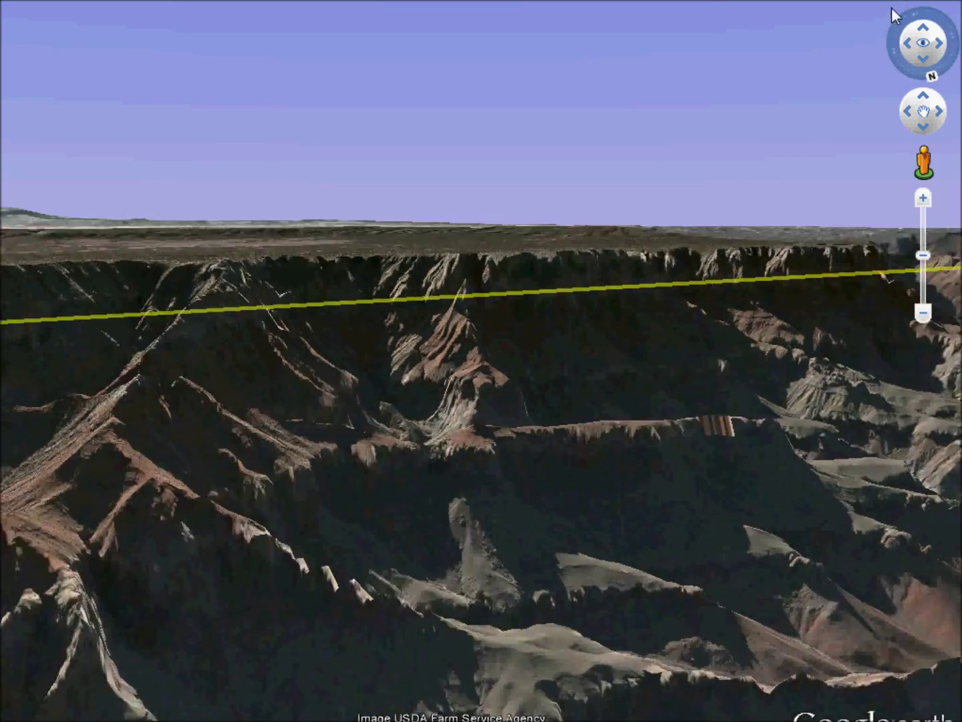
mouse_move(472, 305)
left_mouse_down()
mouse_move(221, 412)
mouse_move(534, 334)
left_mouse_up()
mouse_move(139, 368)
left_mouse_down()
mouse_move(396, 354)
mouse_move(381, 382)
mouse_move(196, 324)
left_mouse_up()
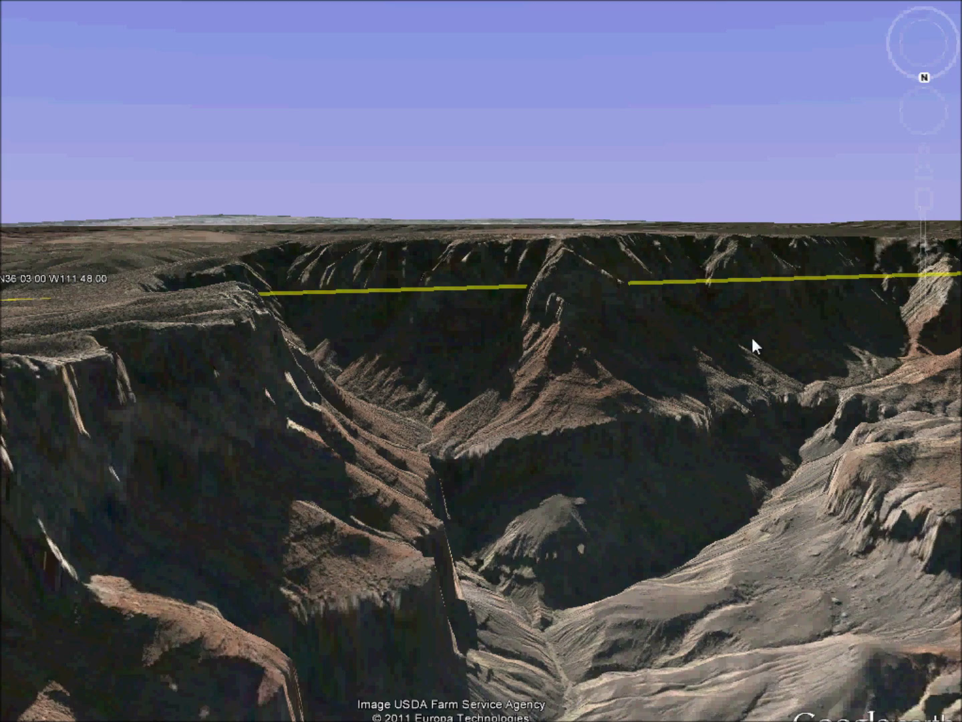
mouse_move(895, 334)
left_mouse_down()
mouse_move(626, 350)
mouse_move(542, 409)
mouse_move(529, 480)
mouse_move(540, 591)
mouse_move(591, 499)
mouse_move(594, 511)
mouse_move(704, 438)
mouse_move(740, 441)
mouse_move(685, 352)
mouse_move(676, 306)
mouse_move(745, 261)
mouse_move(749, 214)
mouse_move(656, 291)
mouse_move(543, 363)
mouse_move(465, 386)
mouse_move(462, 413)
mouse_move(444, 393)
mouse_move(438, 362)
left_mouse_up()
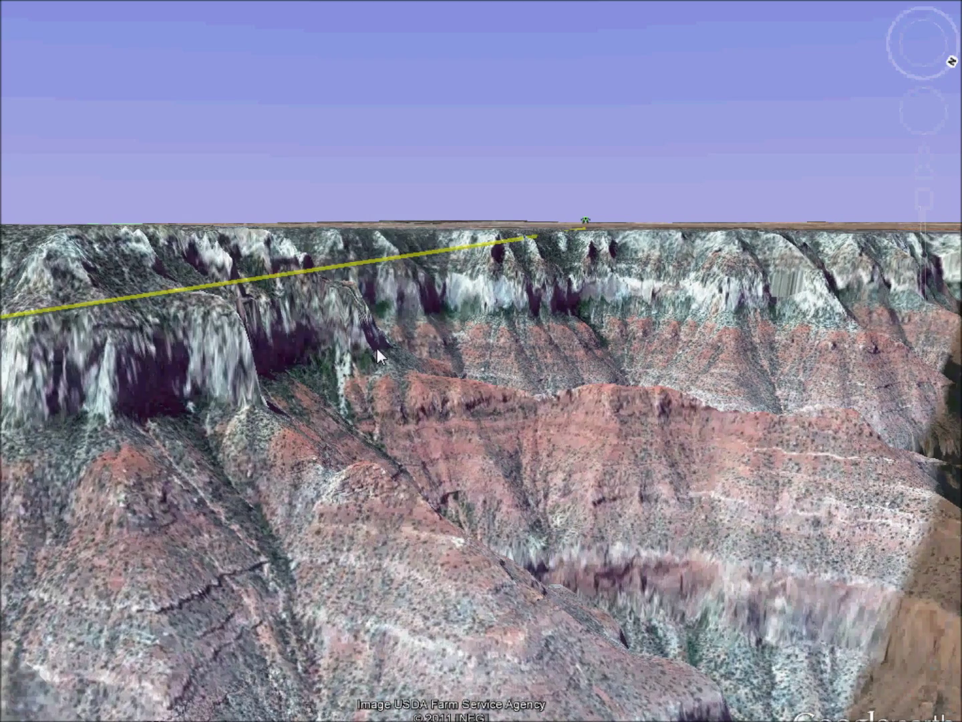
left_click_drag(125, 459, 304, 347)
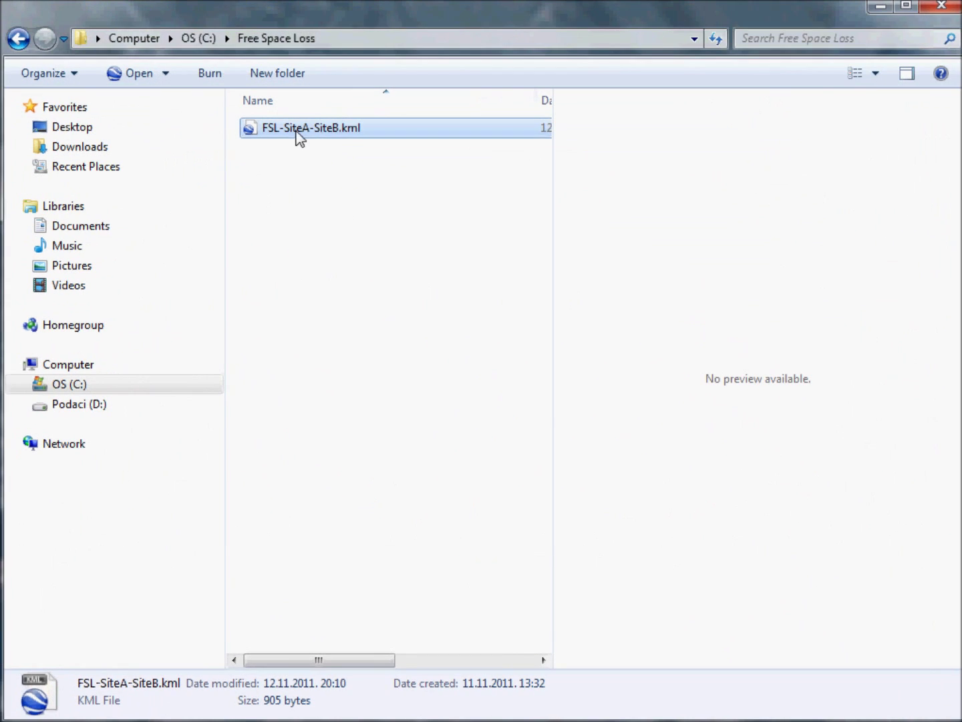
Change FSL-SiteA-SiteB.kml's path altitudes to 2200 and 2300 in Notepad and save
right_click(301, 129)
mouse_move(353, 232)
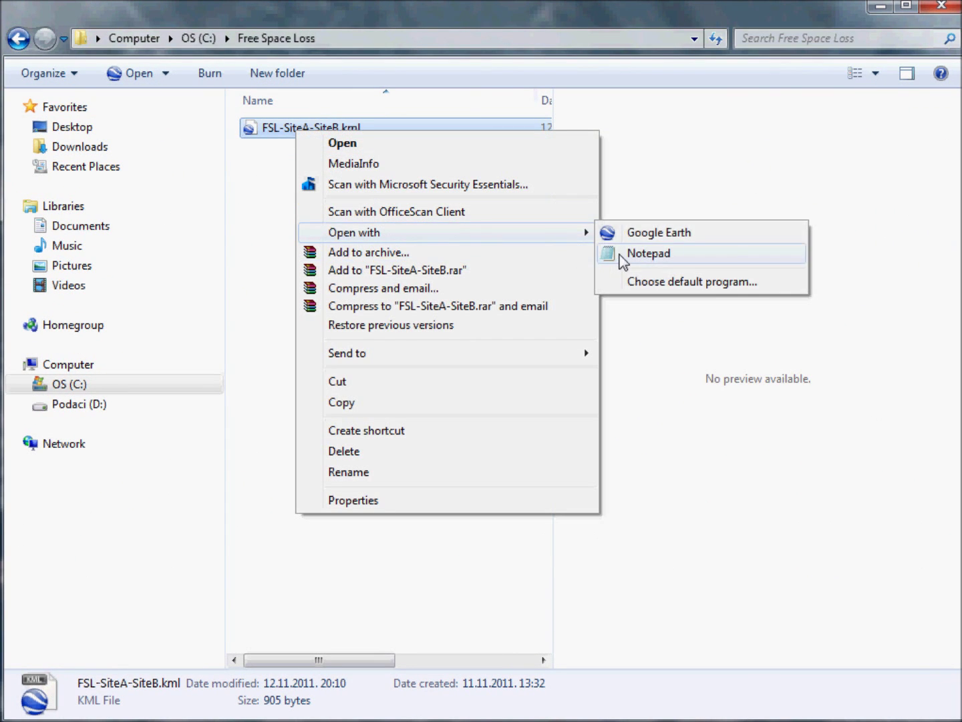
left_click(662, 254)
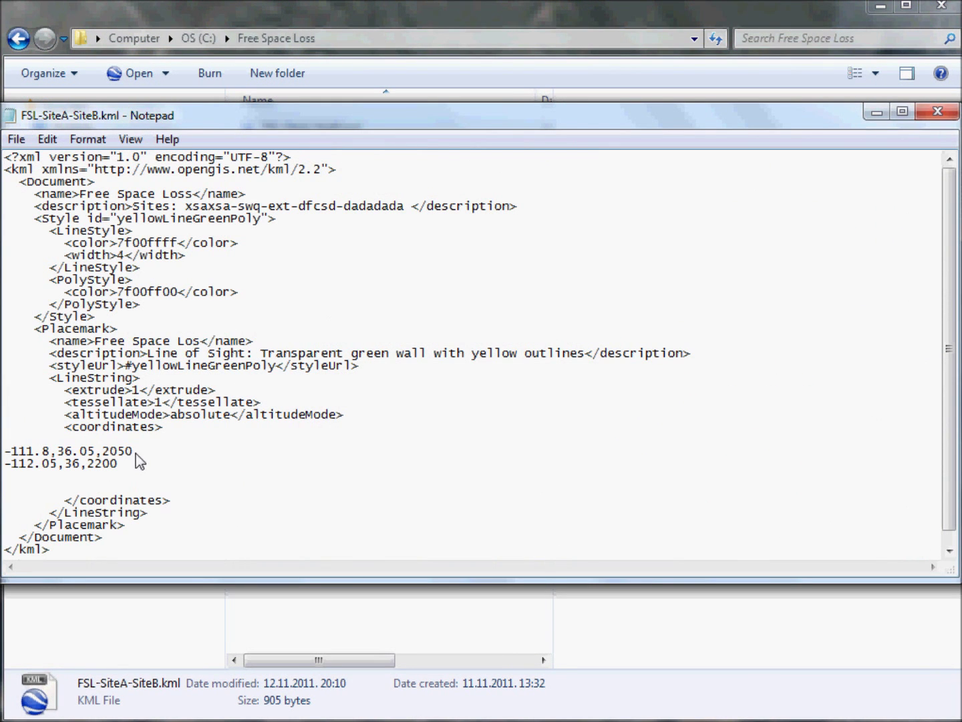
key("BackSpace")
key("BackSpace")
key("BackSpace")
type("200")
left_click(934, 116)
left_click(345, 362)
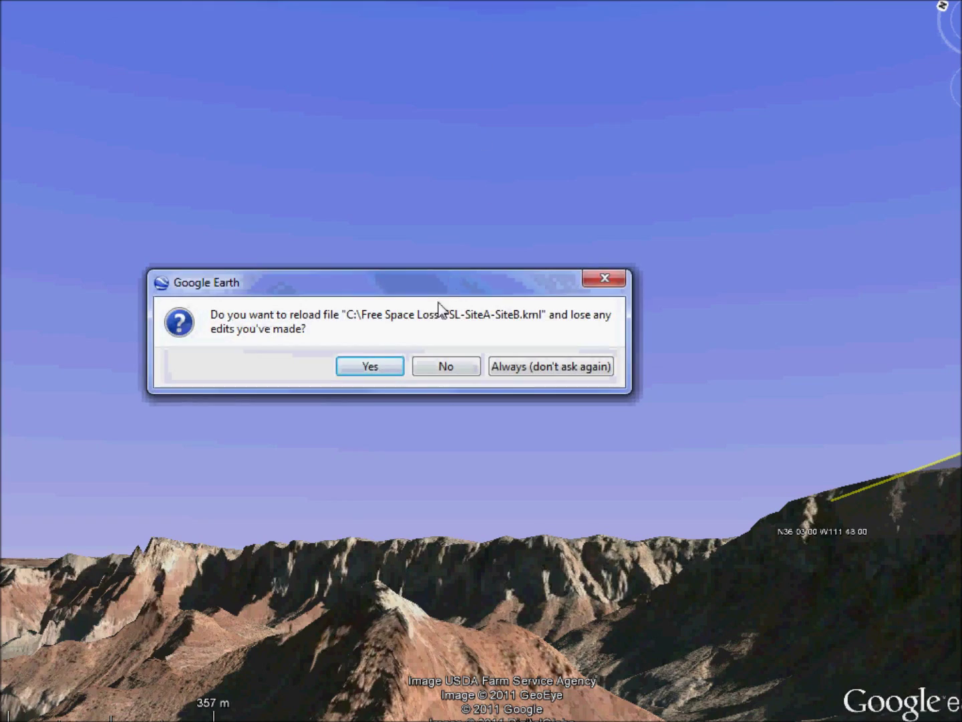
Accept Google Earth's reload prompt to show the path at its raised heights
left_click(374, 364)
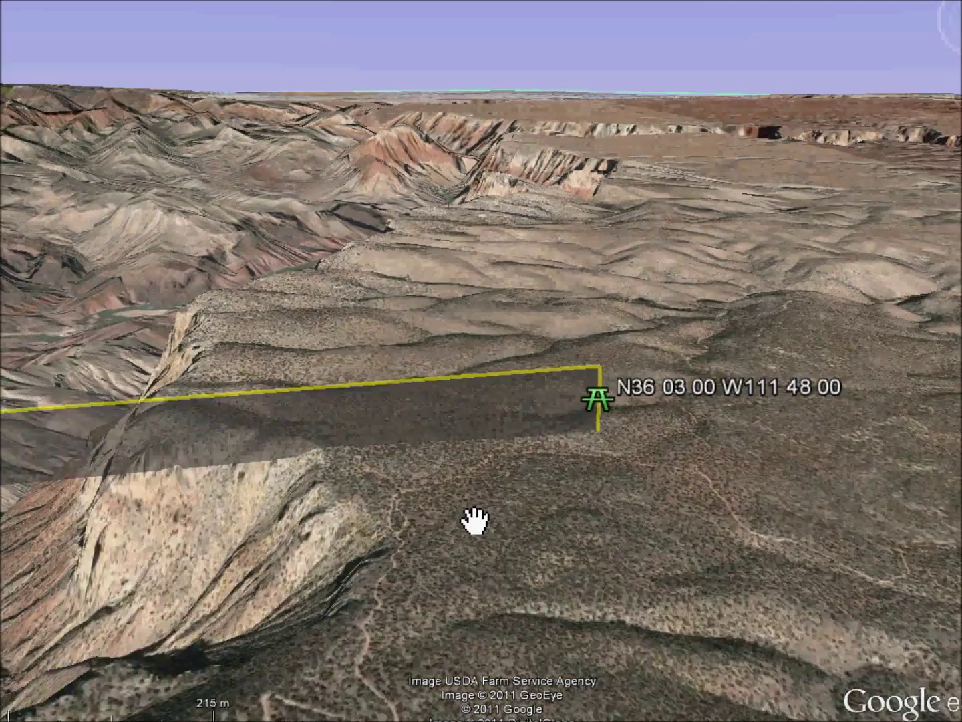
Orbit around the site placemark and fly along the green wall to the far rim
left_click_drag(526, 520, 514, 510)
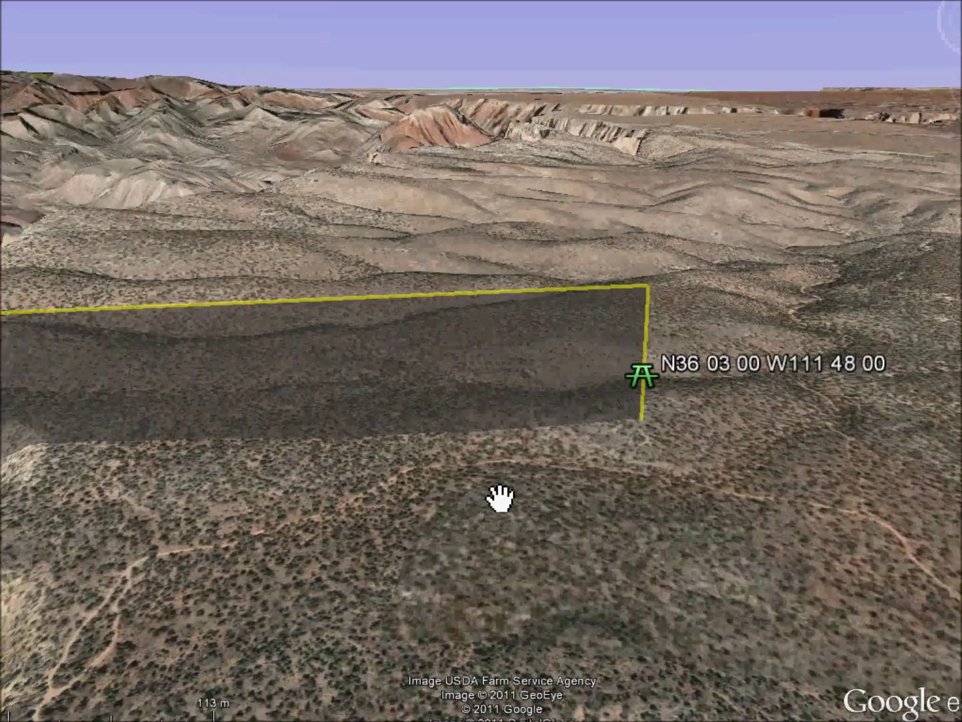
middle_click_drag(508, 500, 361, 499)
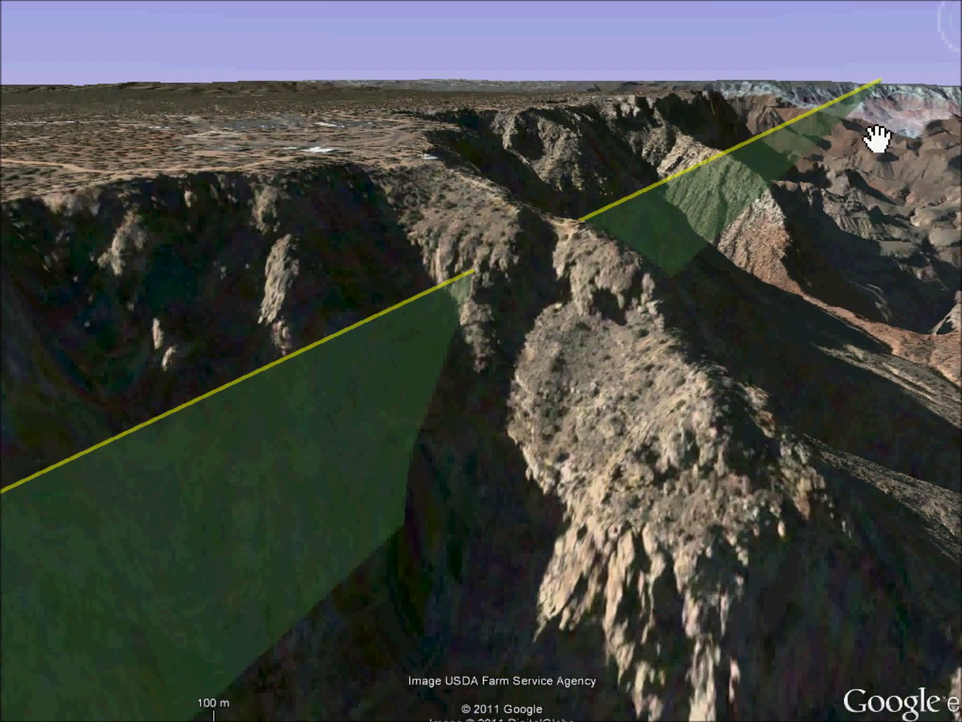
left_click_drag(874, 124, 624, 436)
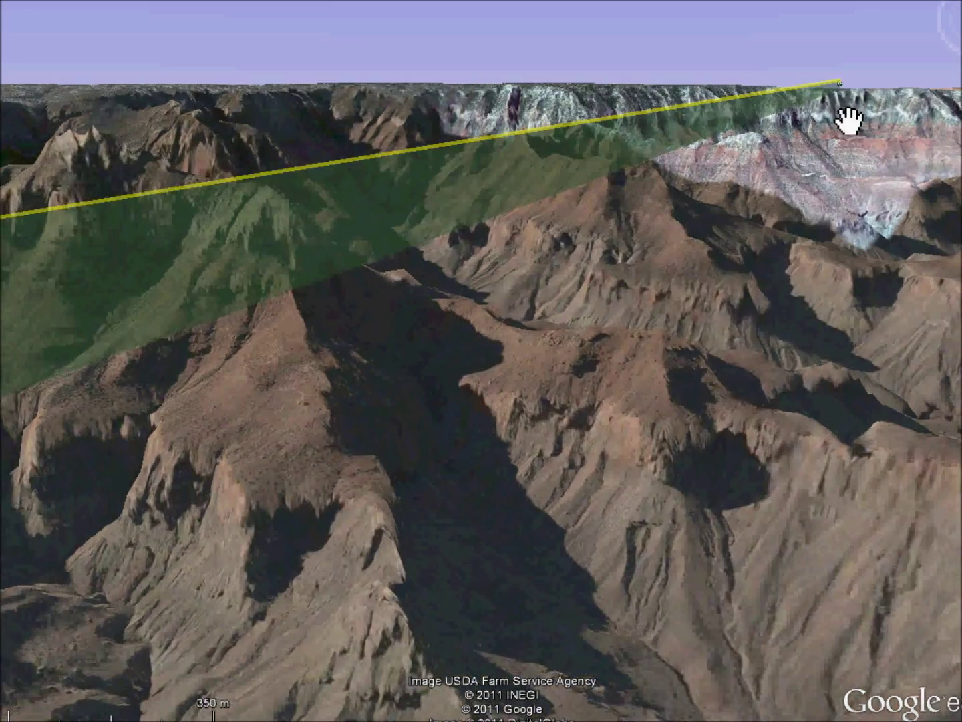
left_click_drag(857, 113, 628, 408)
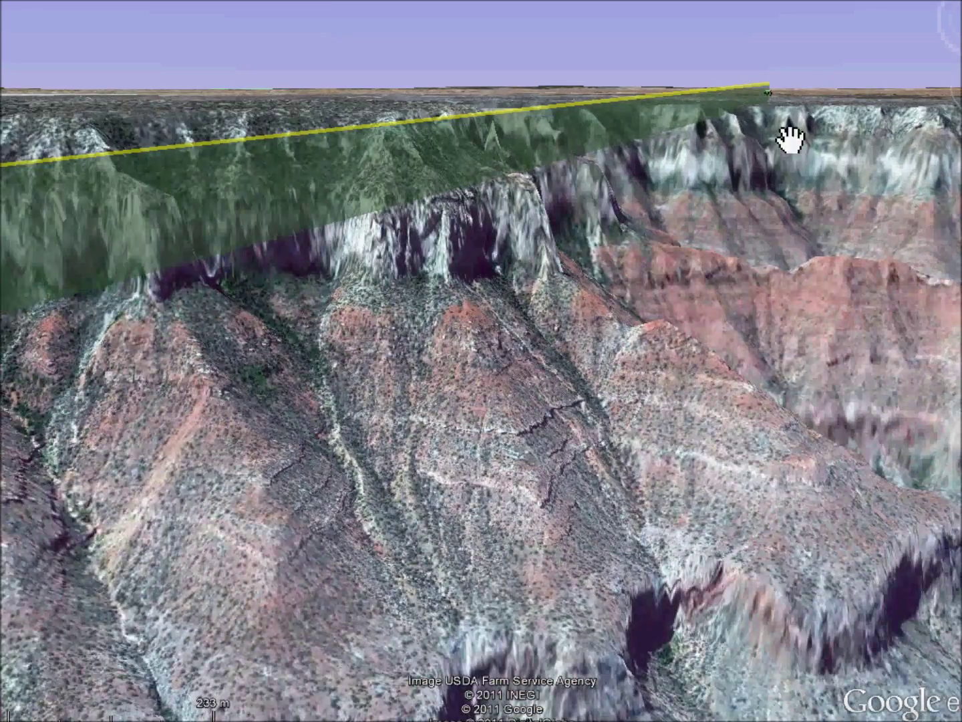
left_click_drag(790, 137, 679, 442)
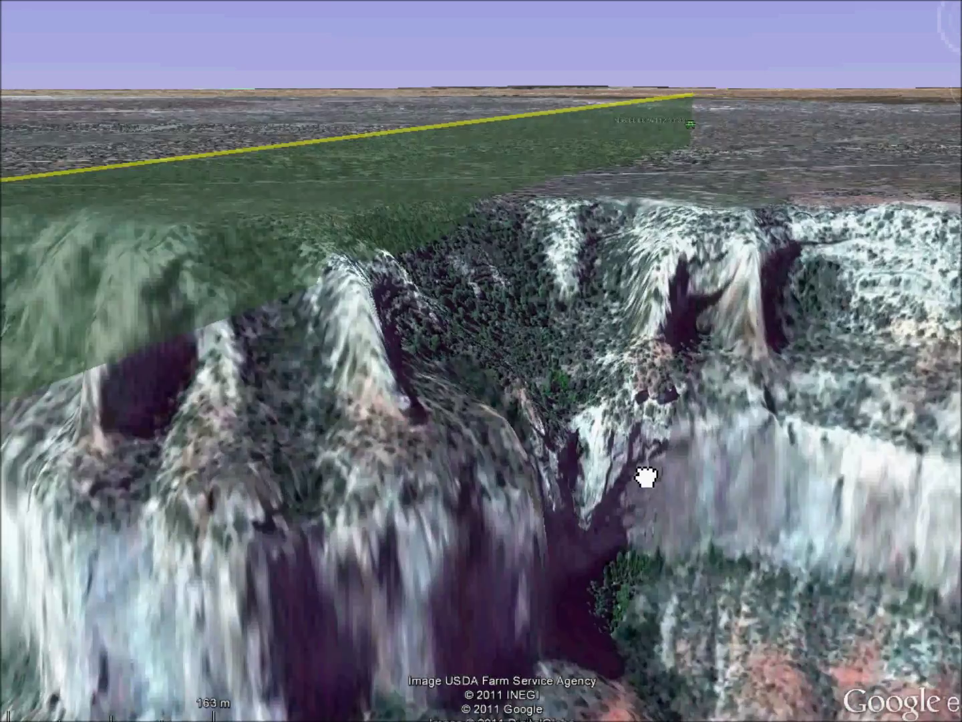
scroll(701, 218, "up", 5)
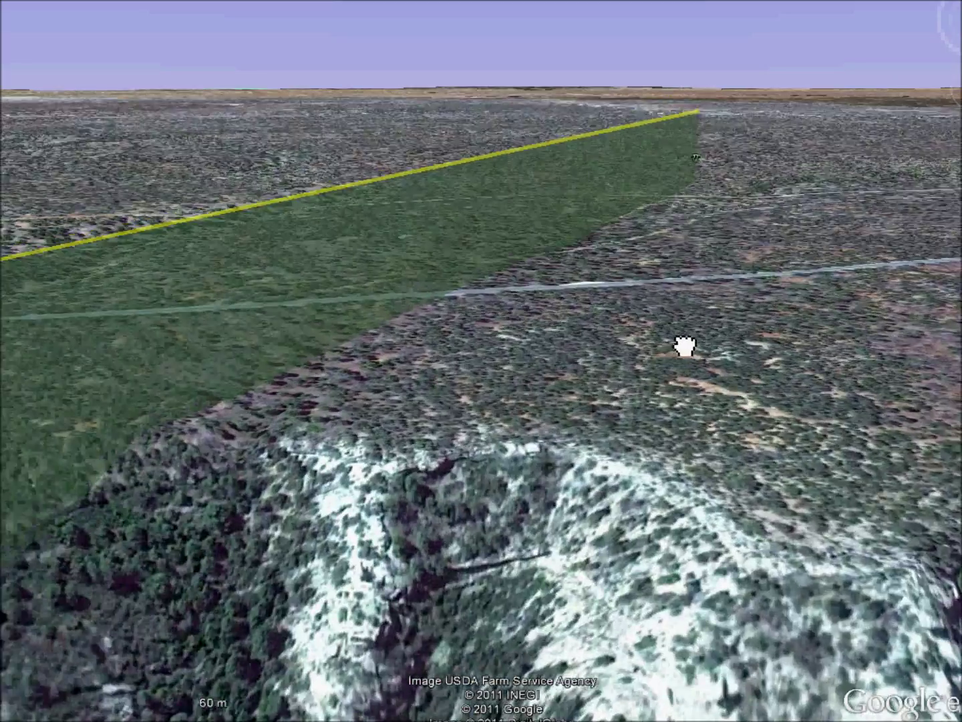